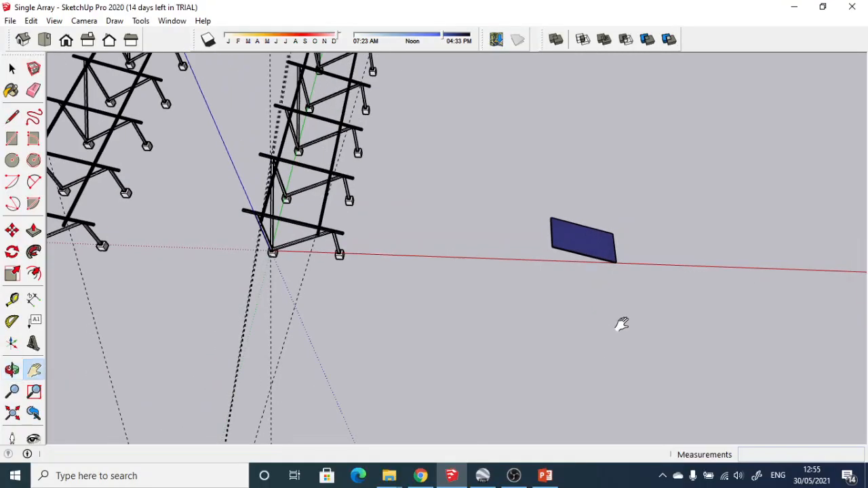
# Place a guide line on the solar panel's side face, 0.25 m in from its lower short end.
pyautogui.scroll(10, 620, 248)
pyautogui.scroll(2, 594, 271)
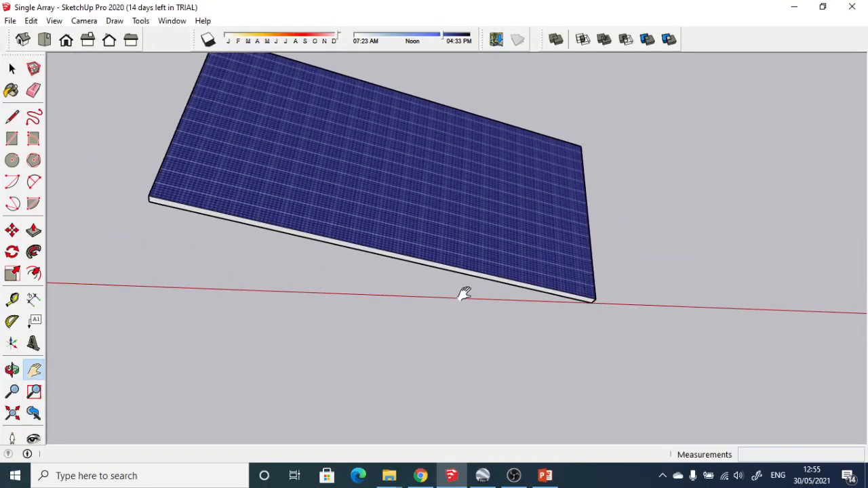
pyautogui.moveTo(461, 294); pyautogui.dragTo(482, 101, button='middle')
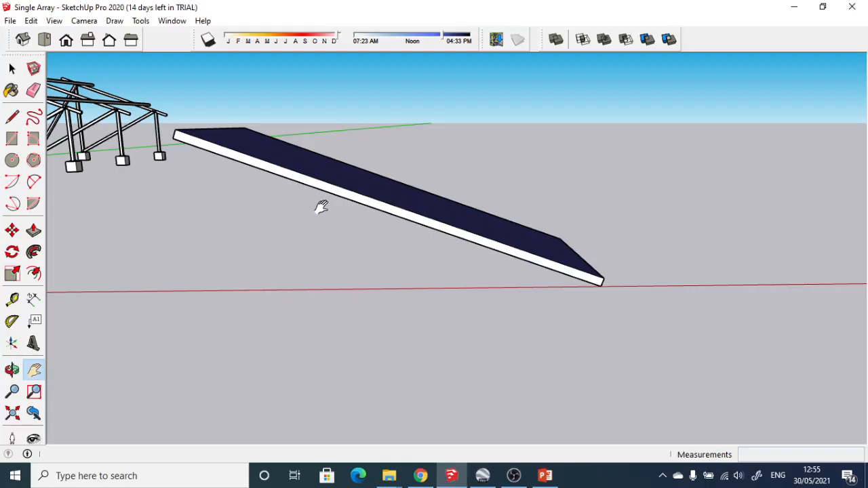
pyautogui.scroll(1, 326, 205)
pyautogui.scroll(-1, 552, 251)
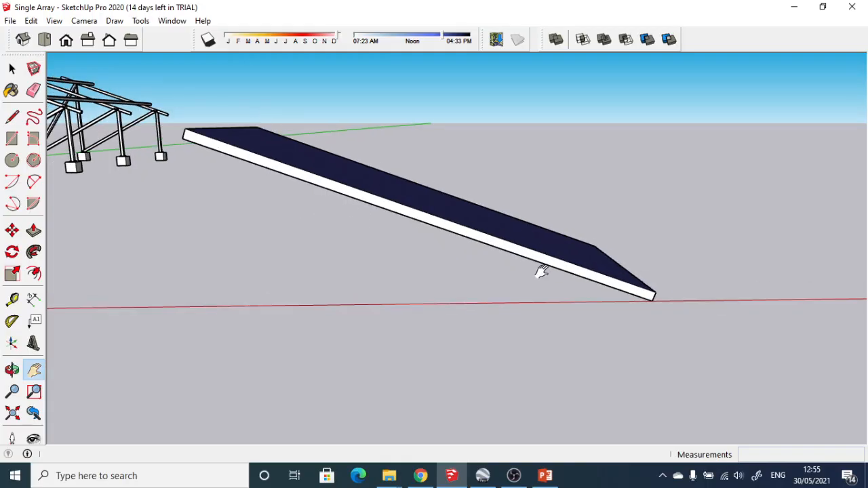
pyautogui.moveTo(483, 271); pyautogui.dragTo(411, 234)
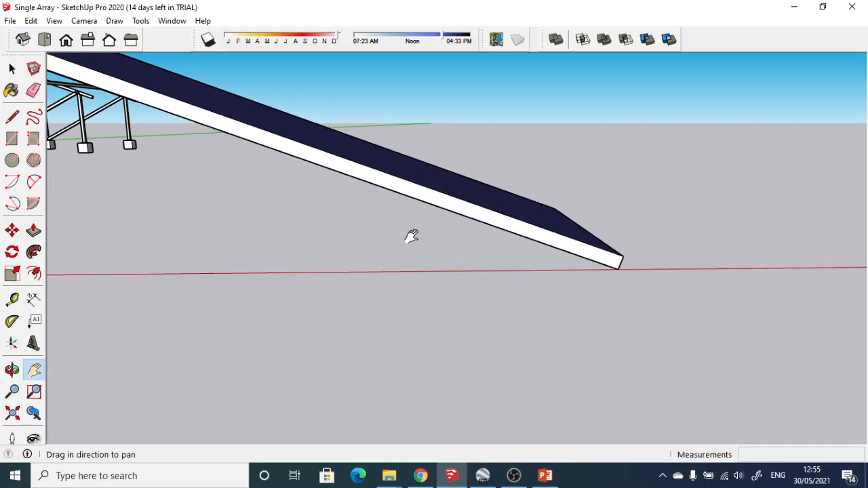
pyautogui.scroll(-1, 468, 236)
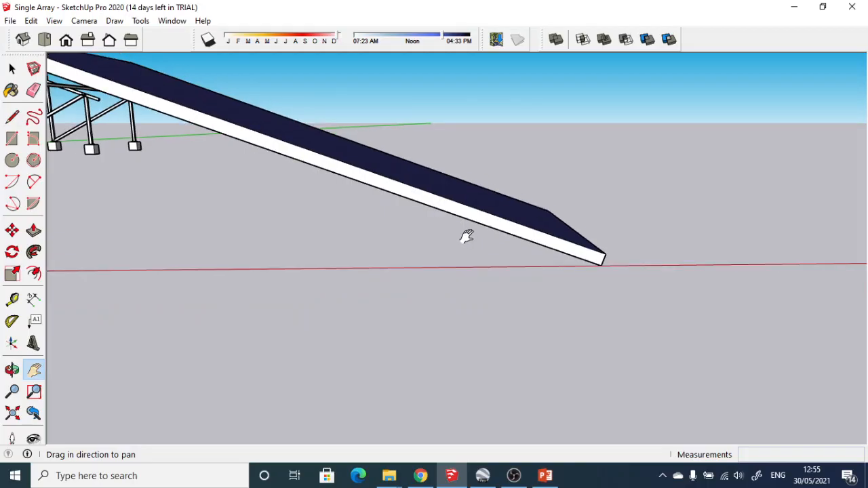
pyautogui.click(12, 300)
pyautogui.scroll(1, 609, 251)
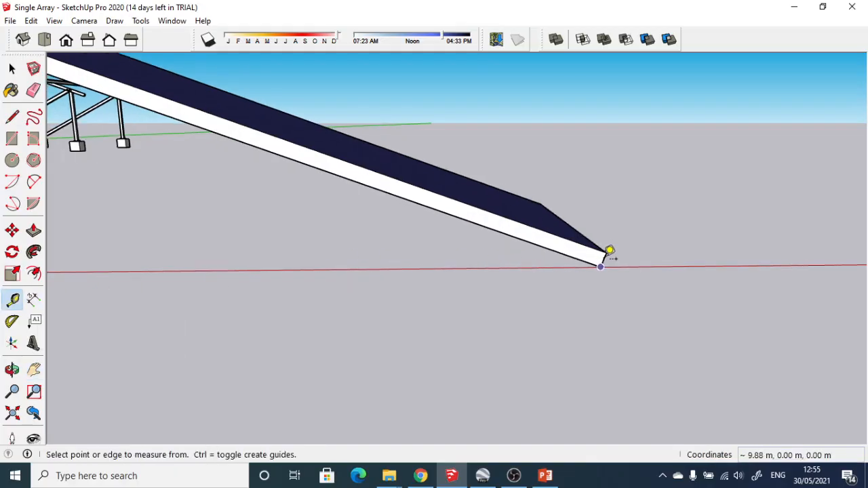
pyautogui.scroll(2, 610, 251)
pyautogui.click(609, 251)
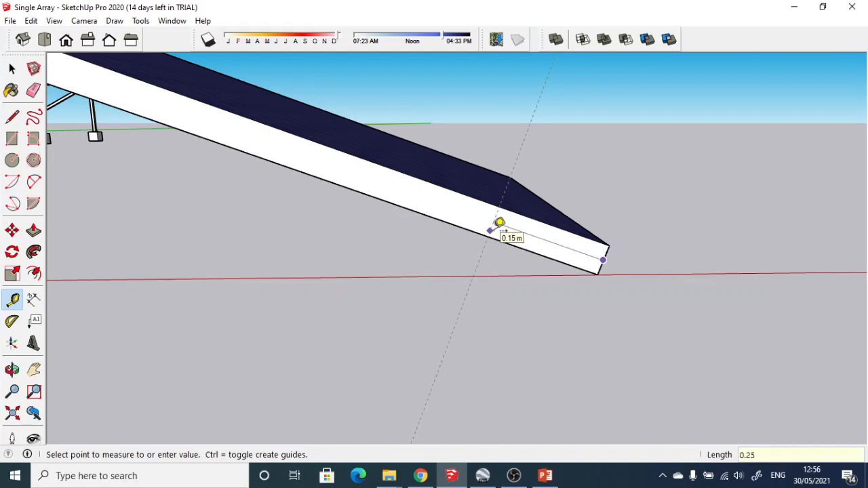
pyautogui.press('Return')
# Move the solar panel from the guide's intersection with its bottom edge onto the upslope top edge of the support frame's lower rail.
pyautogui.scroll(-3, 495, 227)
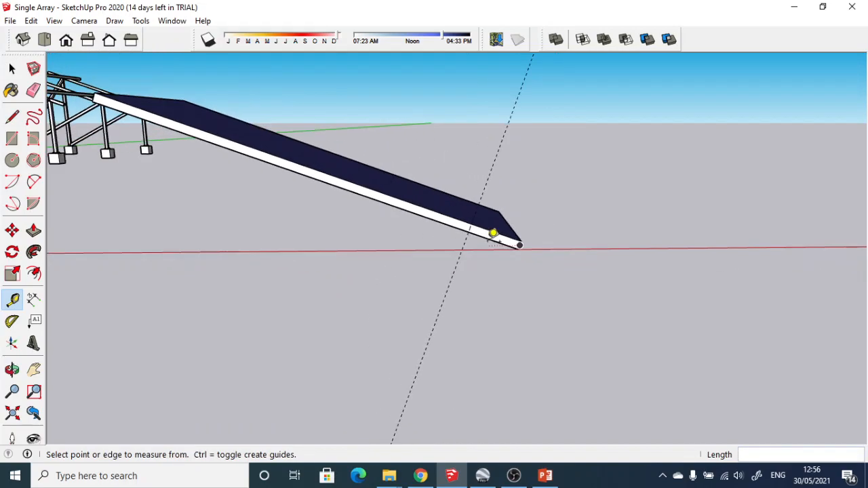
pyautogui.scroll(1, 493, 229)
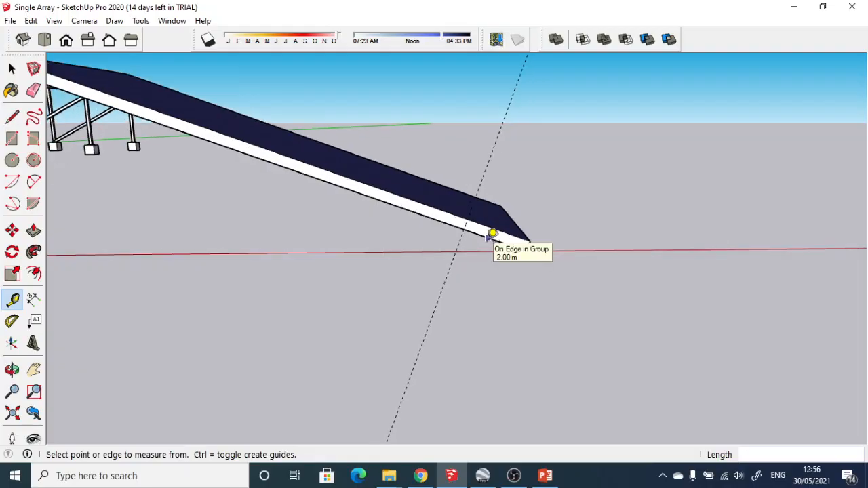
pyautogui.click(12, 233)
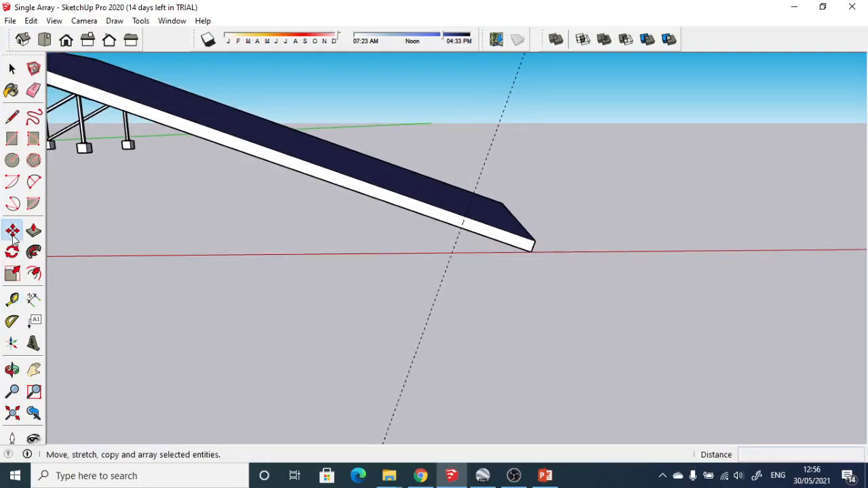
pyautogui.click(460, 228)
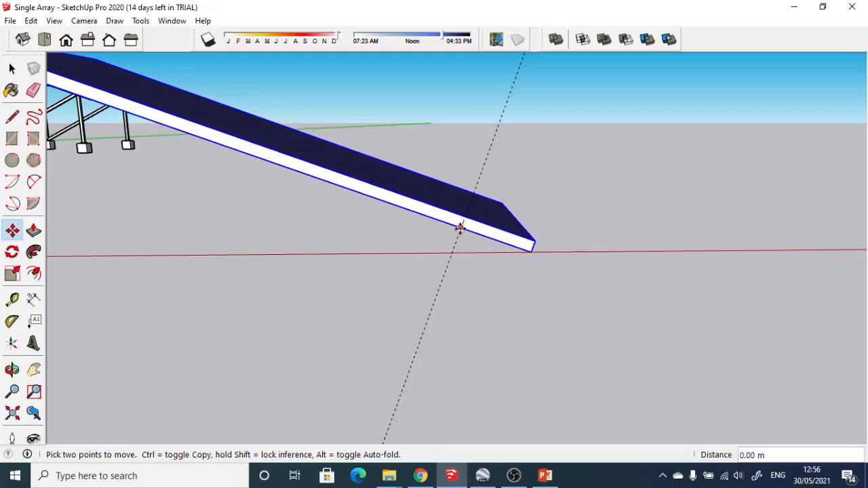
pyautogui.scroll(3, 460, 228)
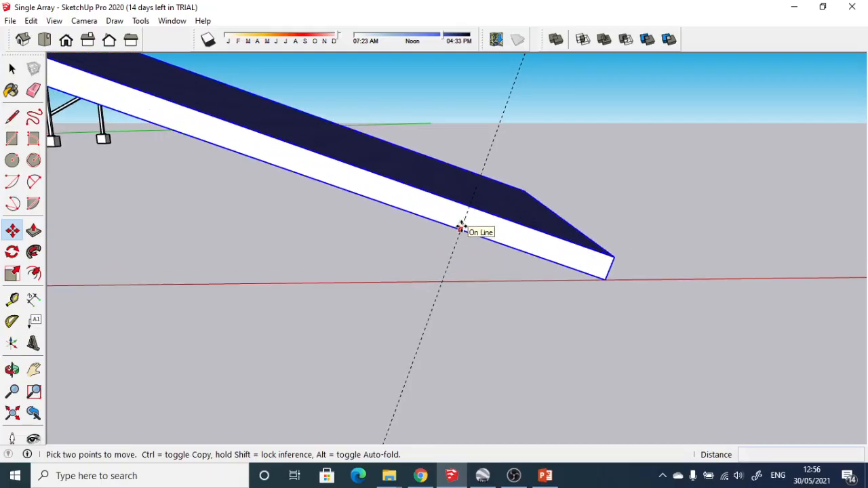
pyautogui.scroll(1, 460, 228)
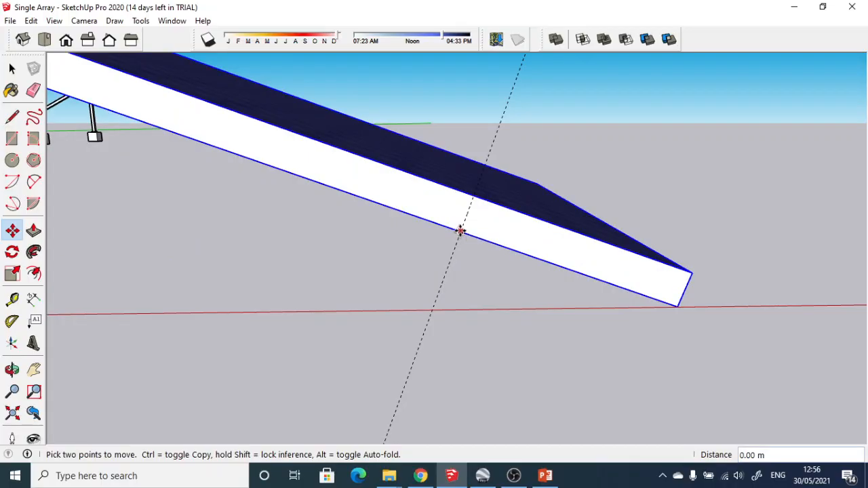
pyautogui.scroll(-3, 341, 213)
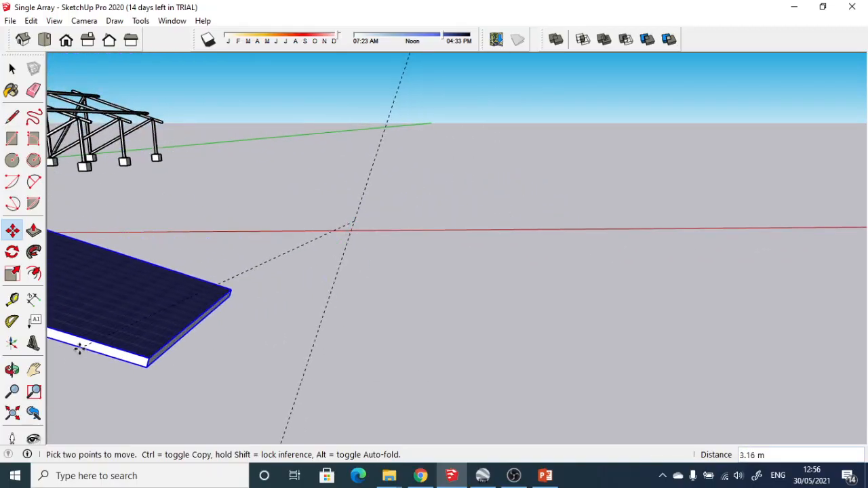
pyautogui.click(34, 369)
pyautogui.moveTo(116, 286); pyautogui.dragTo(501, 351)
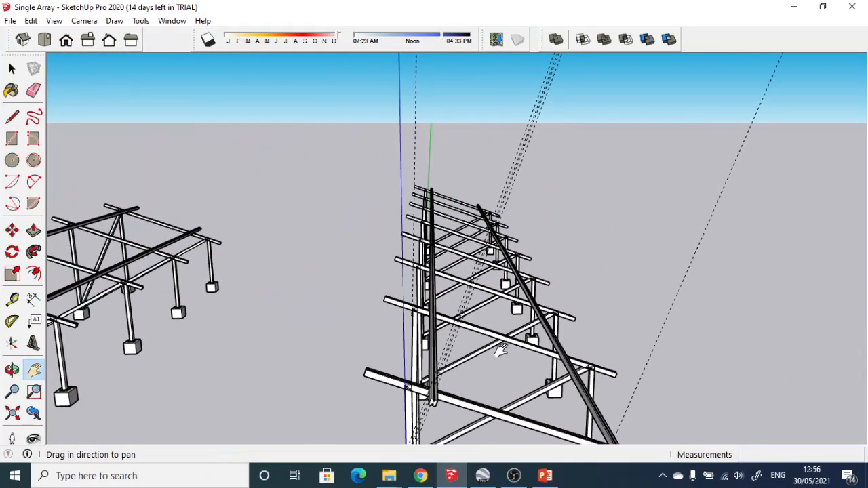
pyautogui.scroll(2, 528, 369)
pyautogui.scroll(1, 494, 258)
pyautogui.scroll(1, 595, 251)
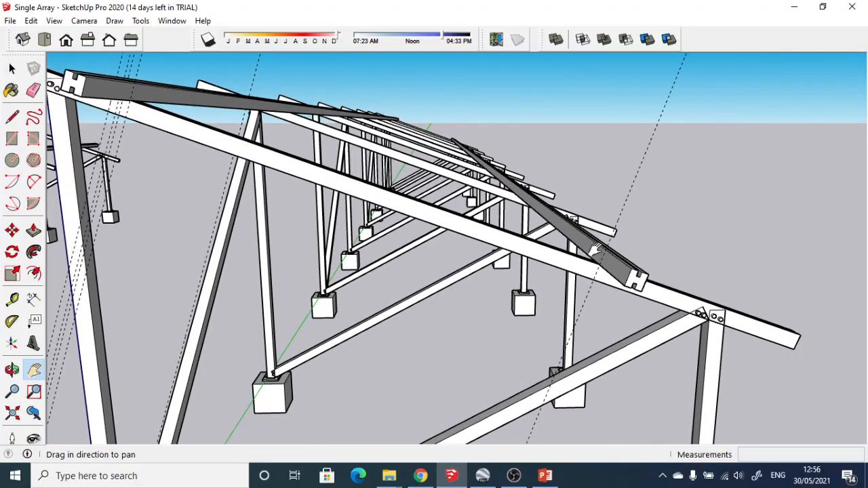
pyautogui.moveTo(595, 251); pyautogui.dragTo(514, 295, button='middle')
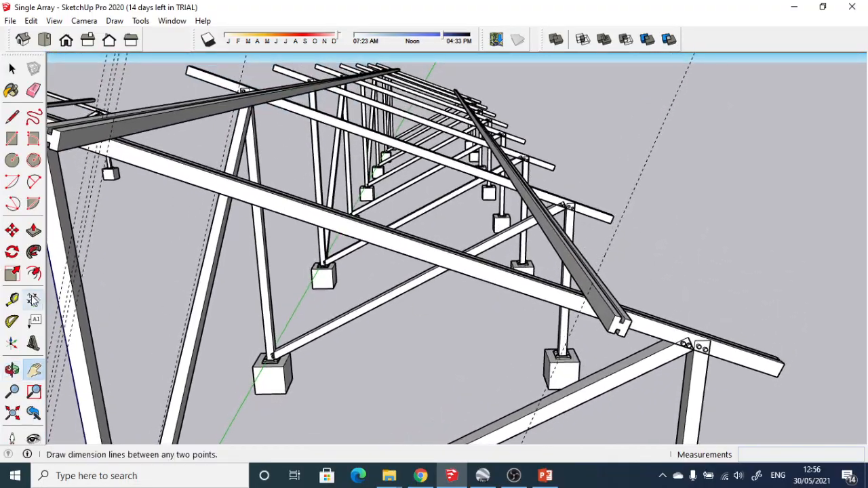
pyautogui.click(12, 231)
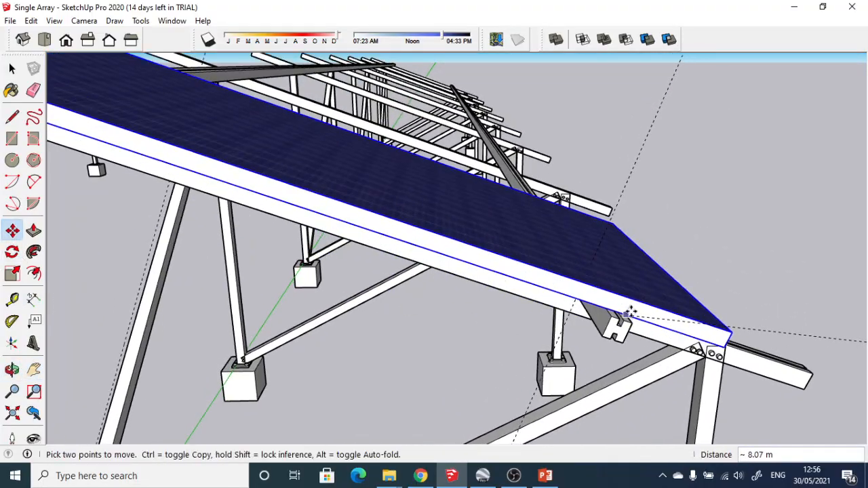
pyautogui.scroll(5, 630, 312)
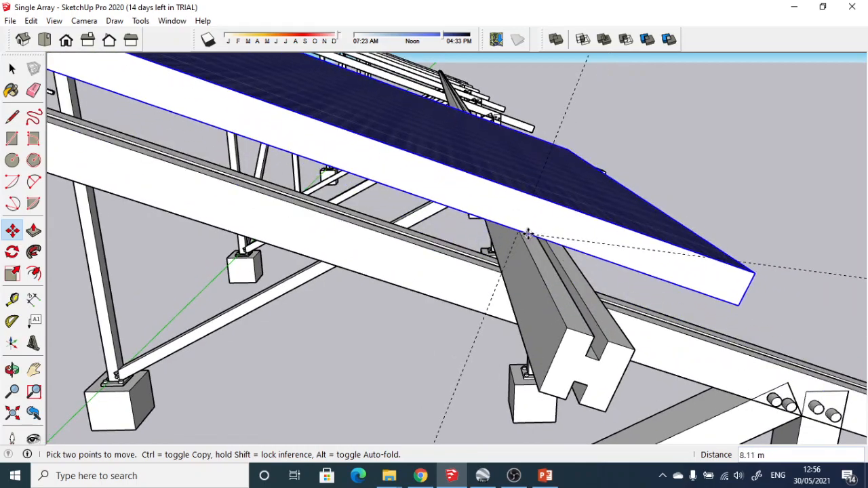
pyautogui.scroll(4, 528, 234)
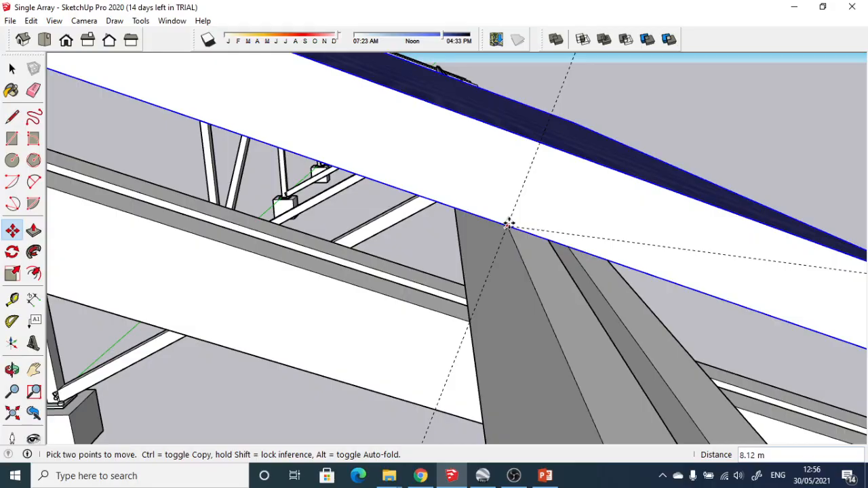
pyautogui.click(508, 224)
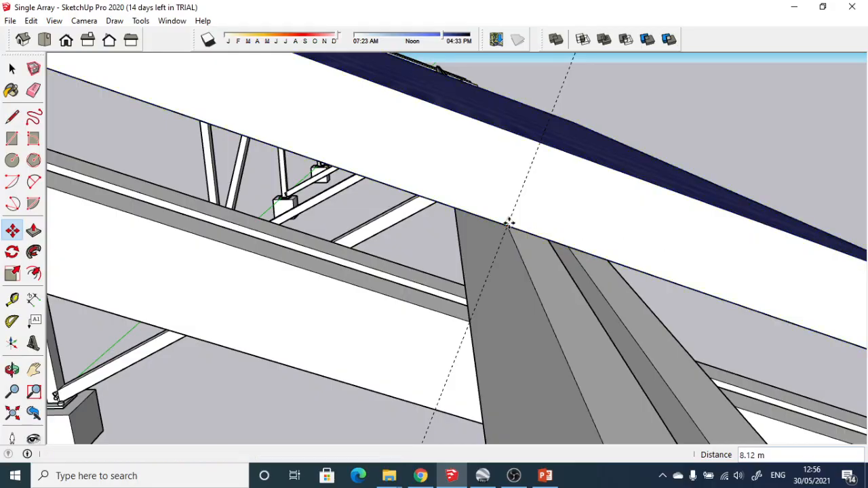
# Examine from several angles how the solar panel sits on the upper and lower rails of the frame.
pyautogui.scroll(-10, 508, 225)
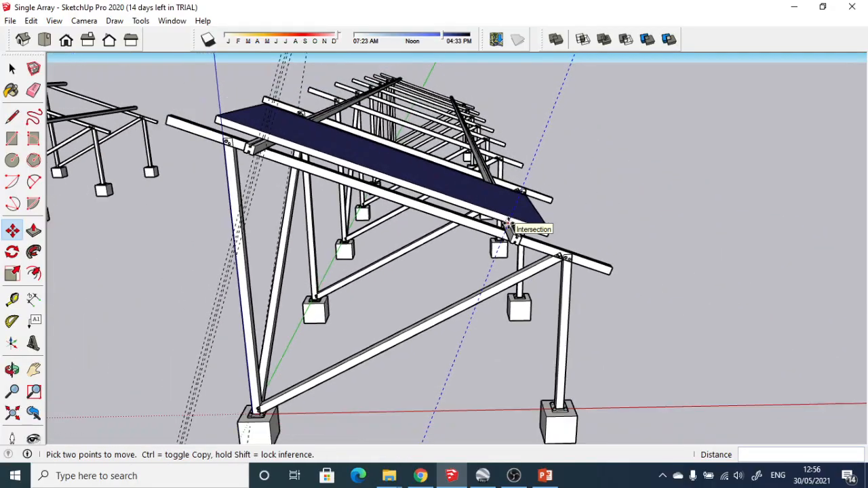
pyautogui.scroll(-1, 507, 224)
pyautogui.moveTo(318, 225); pyautogui.dragTo(341, 319, button='middle')
pyautogui.scroll(3, 316, 233)
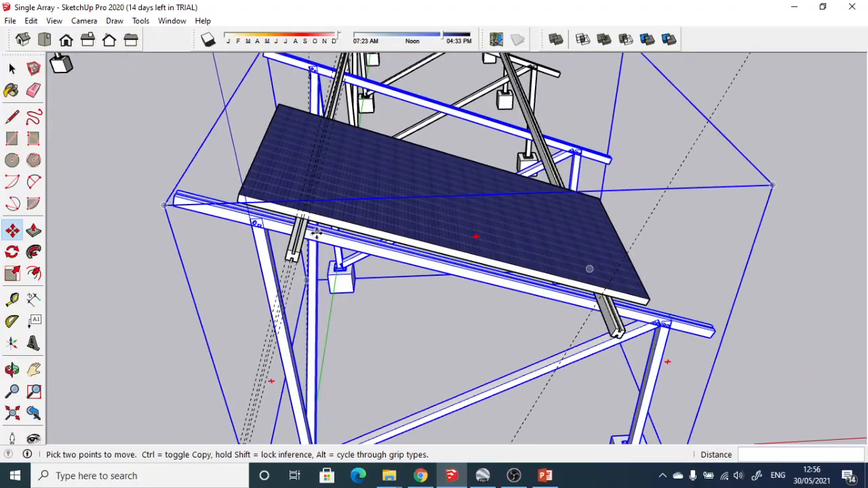
pyautogui.scroll(2, 317, 232)
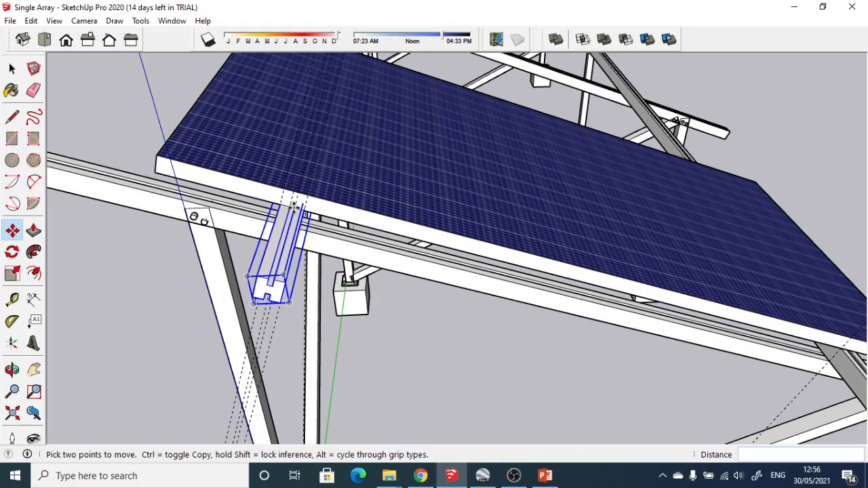
pyautogui.moveTo(301, 213); pyautogui.dragTo(214, 198, button='middle')
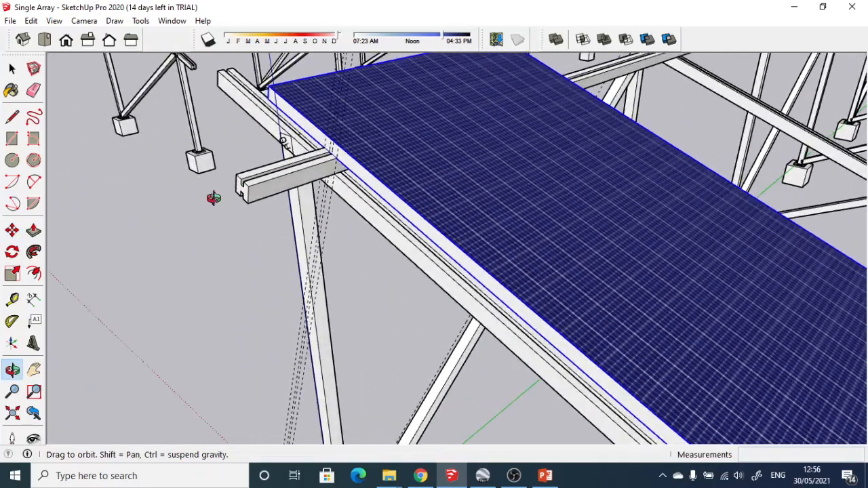
pyautogui.moveTo(582, 128); pyautogui.dragTo(571, 235, button='middle')
pyautogui.scroll(3, 575, 174)
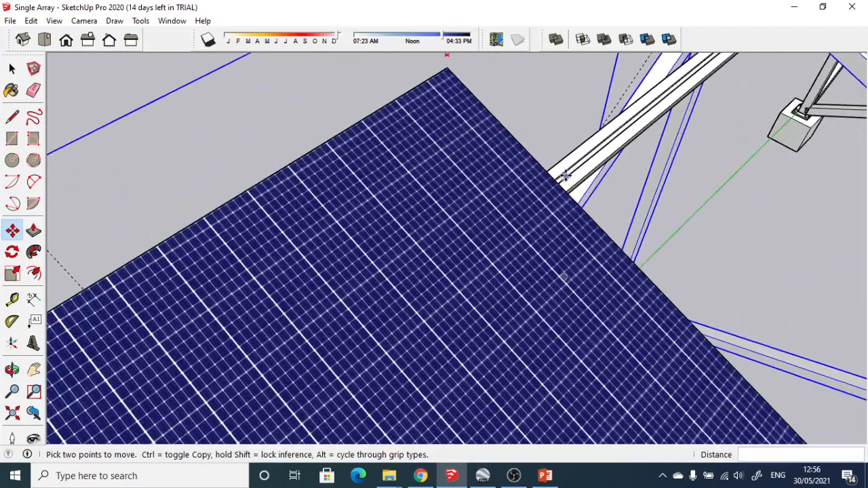
pyautogui.scroll(1, 564, 178)
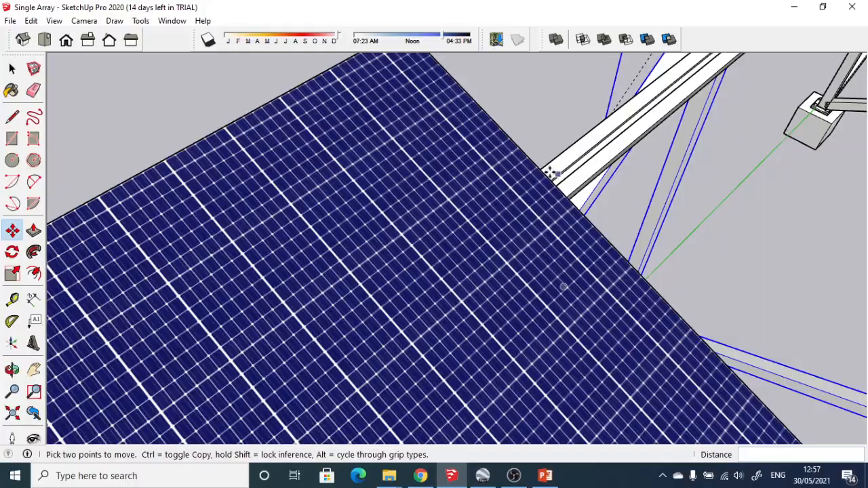
pyautogui.scroll(-8, 560, 252)
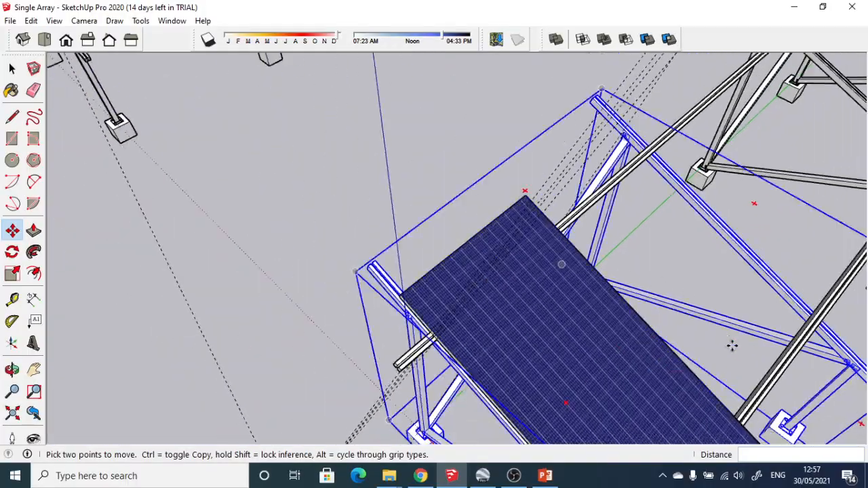
pyautogui.moveTo(732, 346); pyautogui.dragTo(406, 199, button='middle')
pyautogui.scroll(-3, 393, 231)
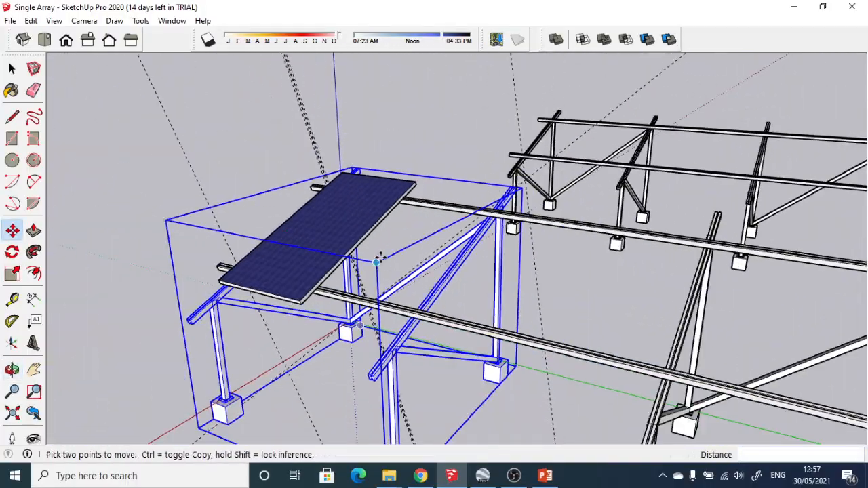
pyautogui.moveTo(380, 258); pyautogui.dragTo(499, 252, button='middle')
pyautogui.scroll(5, 500, 252)
pyautogui.press('q')
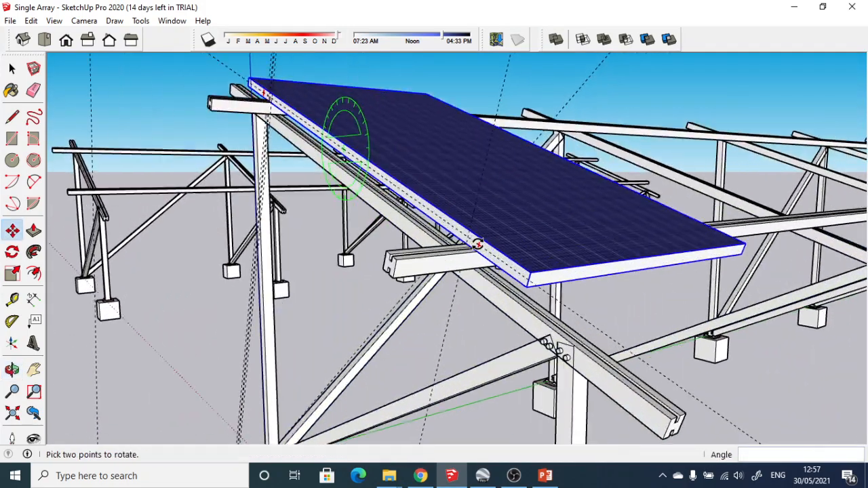
pyautogui.scroll(4, 477, 244)
pyautogui.press('m')
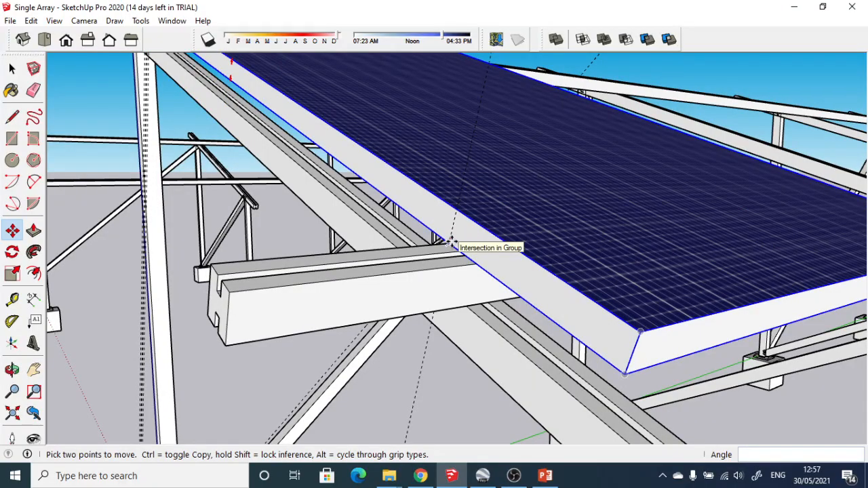
pyautogui.scroll(4, 451, 244)
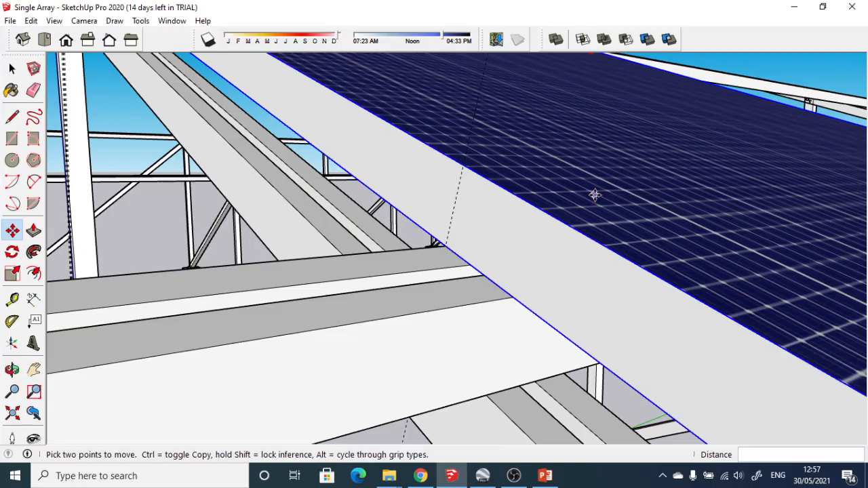
pyautogui.scroll(4, 449, 232)
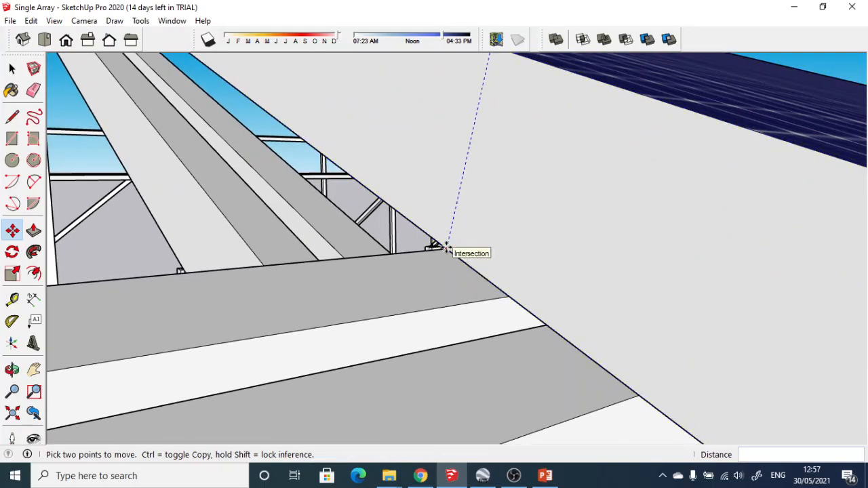
pyautogui.click(449, 242)
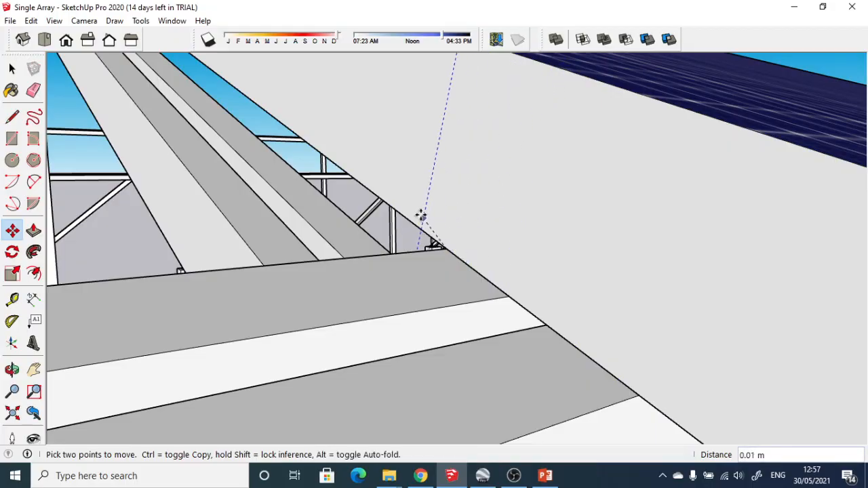
pyautogui.click(434, 241)
pyautogui.click(443, 247)
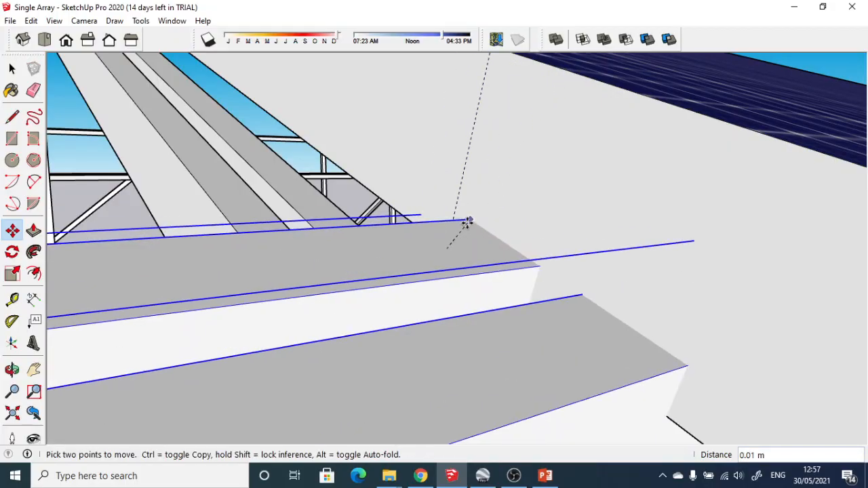
pyautogui.press('Escape')
# Copy the solar panel 1.01 m along the green axis from the guide's intersection with its bottom edge, then multiply the copy by 13 (x13).
pyautogui.click(12, 68)
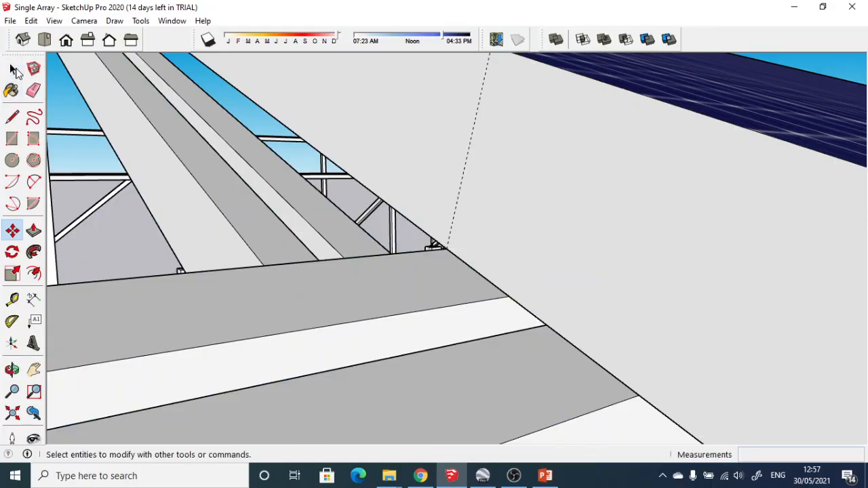
pyautogui.click(576, 226)
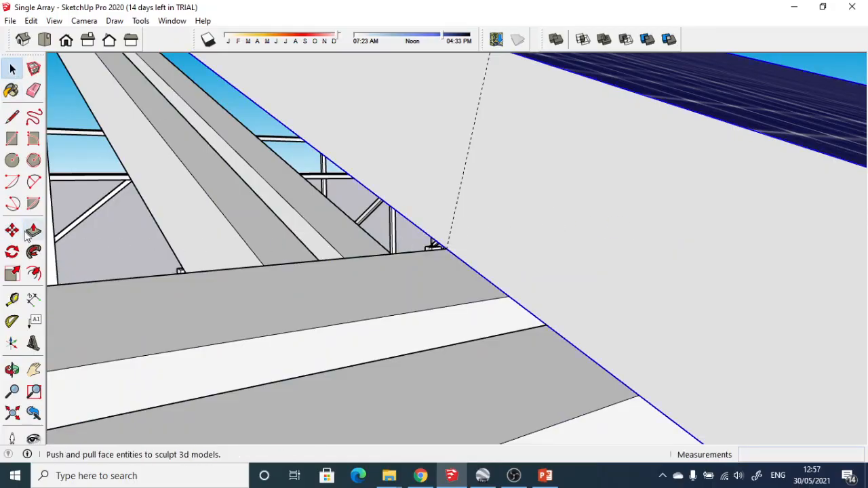
pyautogui.moveTo(41, 244); pyautogui.dragTo(161, 235, button='middle')
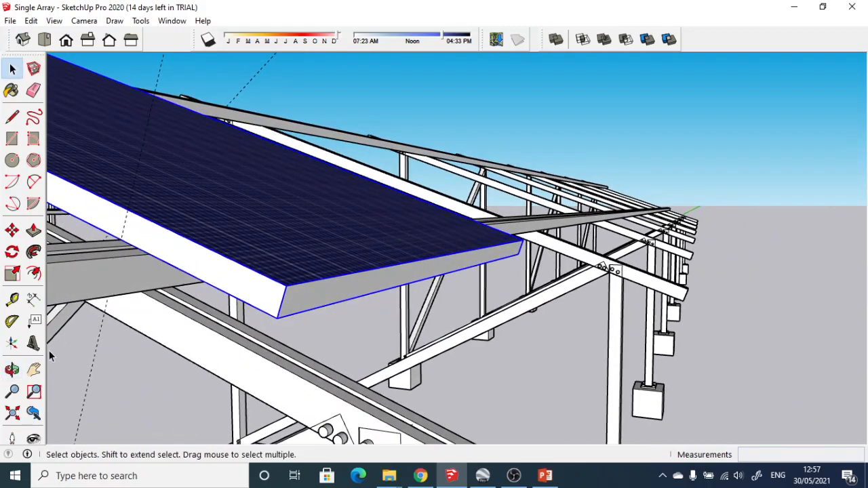
pyautogui.click(34, 370)
pyautogui.moveTo(132, 236); pyautogui.dragTo(269, 256)
pyautogui.scroll(6, 268, 258)
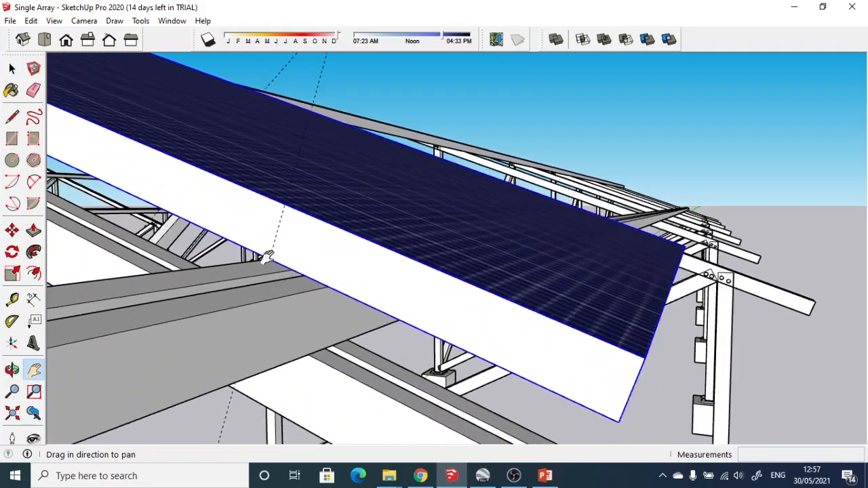
pyautogui.moveTo(265, 269); pyautogui.dragTo(260, 284, button='middle')
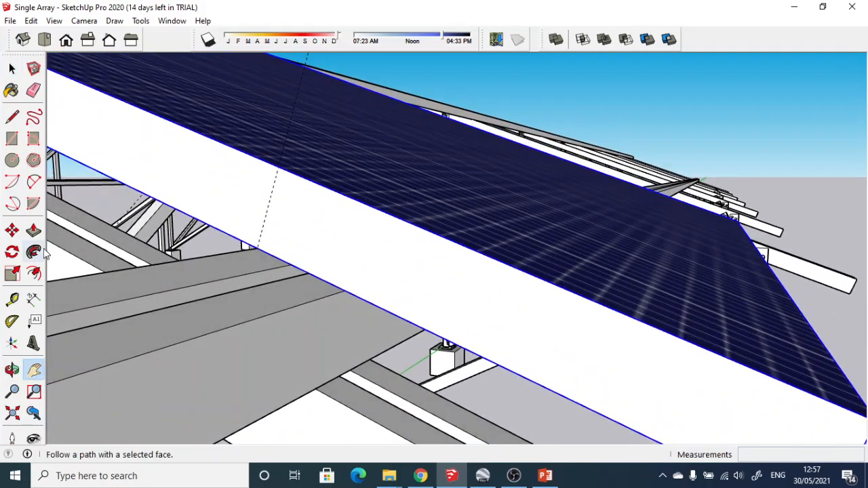
pyautogui.click(12, 233)
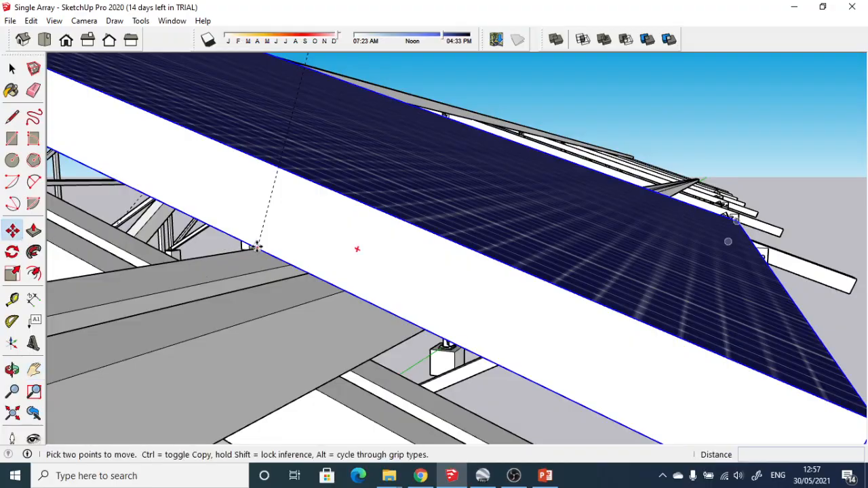
pyautogui.click(257, 246)
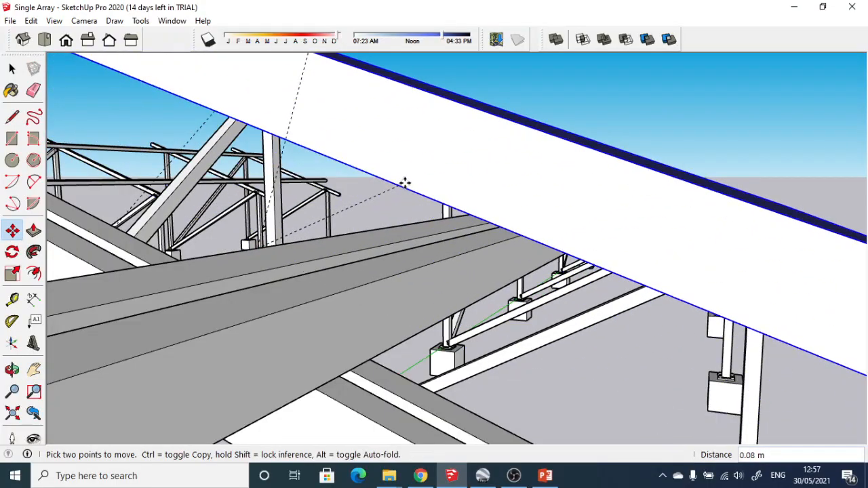
pyautogui.scroll(-6, 405, 184)
pyautogui.moveTo(467, 193); pyautogui.dragTo(333, 248, button='middle')
pyautogui.scroll(-6, 436, 206)
pyautogui.press('ctrl')
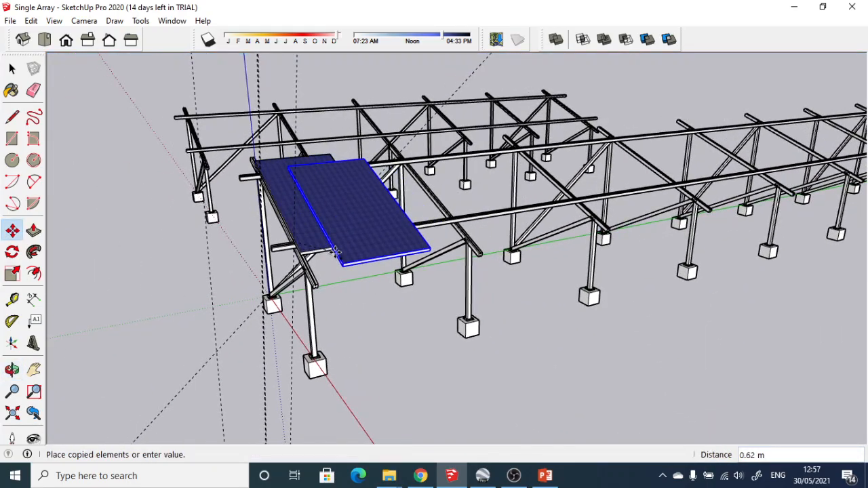
pyautogui.scroll(6, 396, 228)
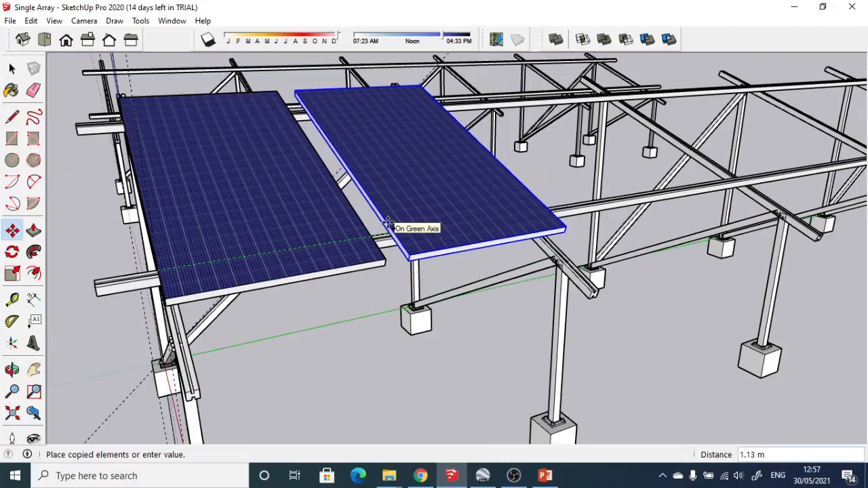
pyautogui.scroll(-3, 398, 227)
pyautogui.moveTo(398, 226); pyautogui.dragTo(337, 254, button='middle')
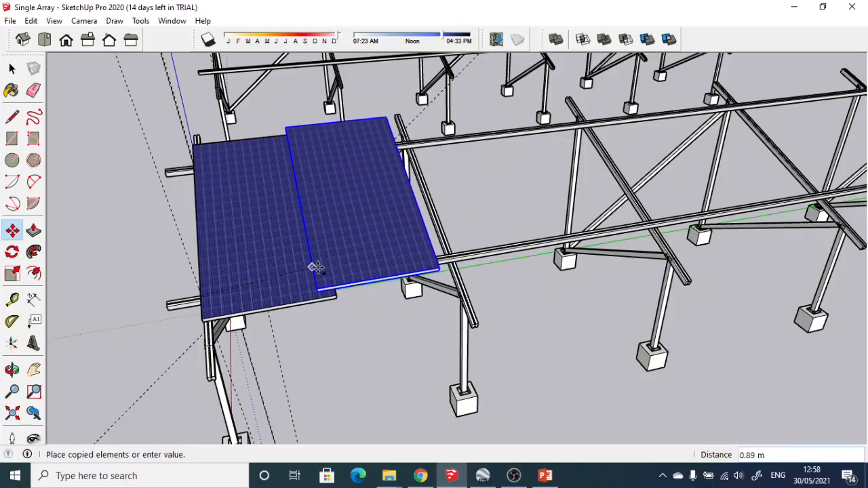
pyautogui.scroll(5, 341, 276)
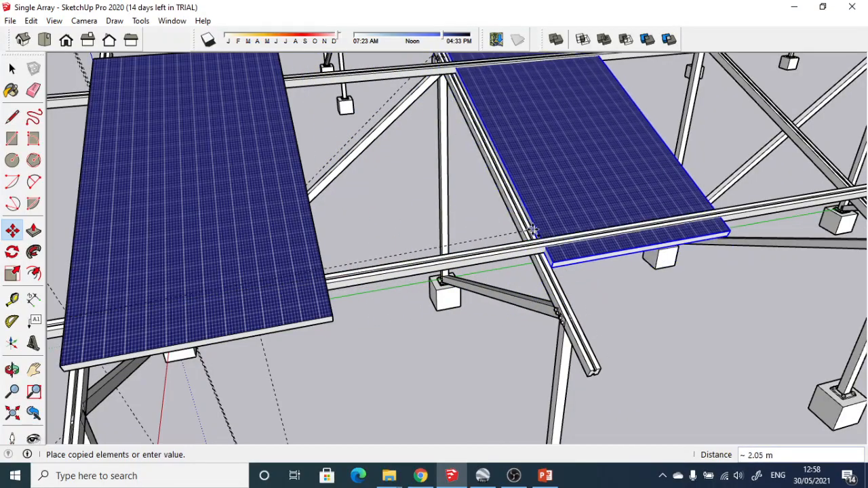
pyautogui.press('o')
pyautogui.moveTo(533, 242); pyautogui.dragTo(500, 327, button='middle')
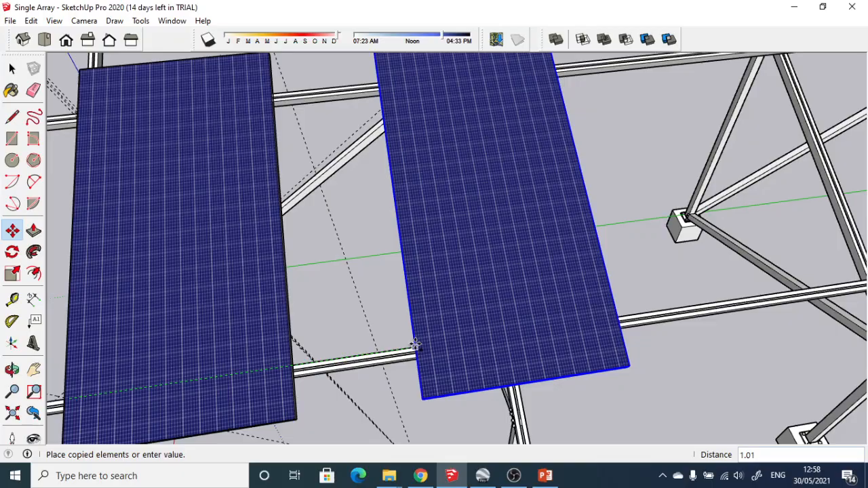
pyautogui.press('Return')
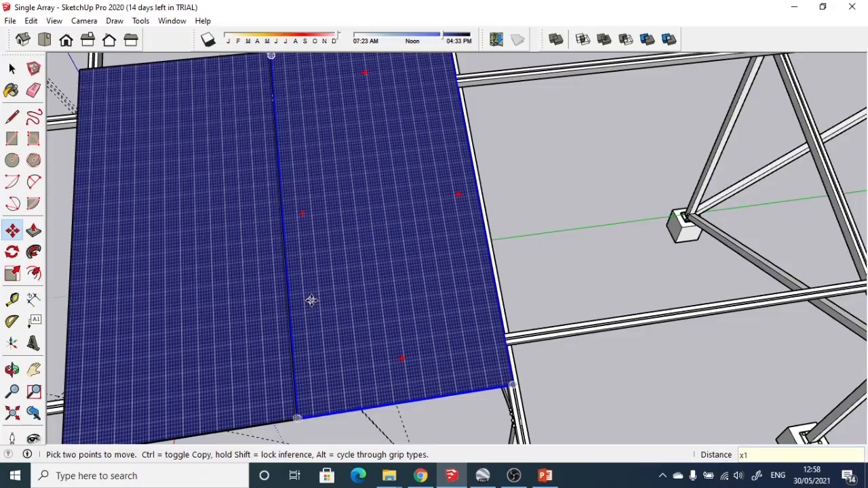
pyautogui.press('Return')
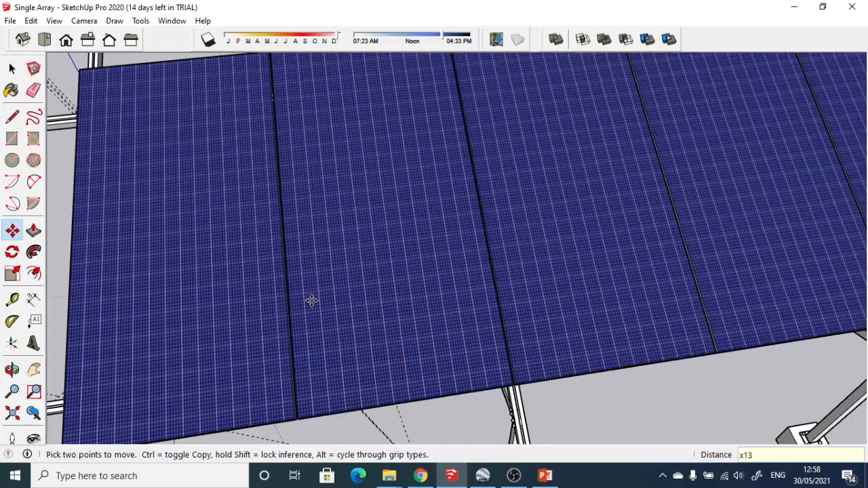
# Examine the row of solar panels along the length of the mounting structure from several angles.
pyautogui.scroll(-5, 307, 323)
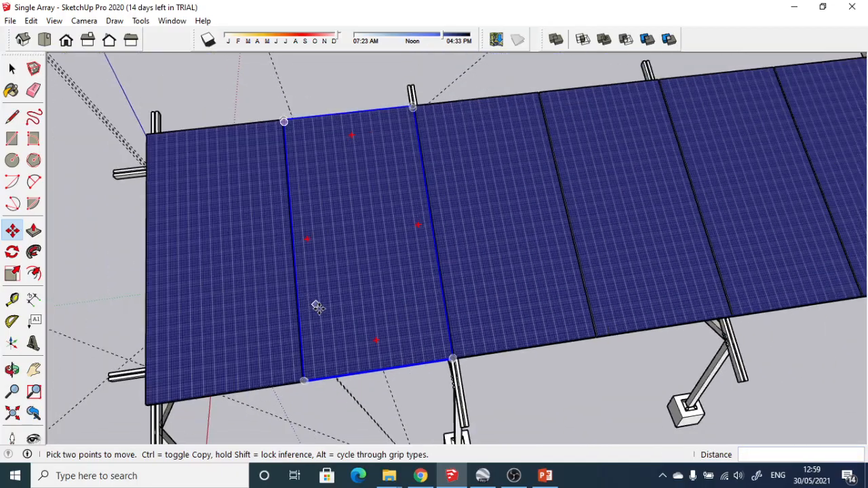
pyautogui.moveTo(316, 304); pyautogui.dragTo(765, 187, button='middle')
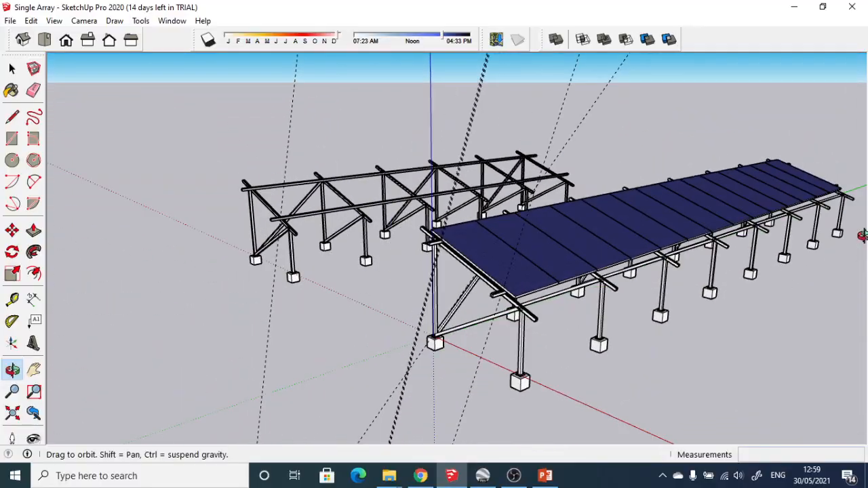
pyautogui.scroll(5, 765, 187)
pyautogui.moveTo(765, 246); pyautogui.dragTo(805, 216, button='middle')
pyautogui.scroll(-6, 805, 216)
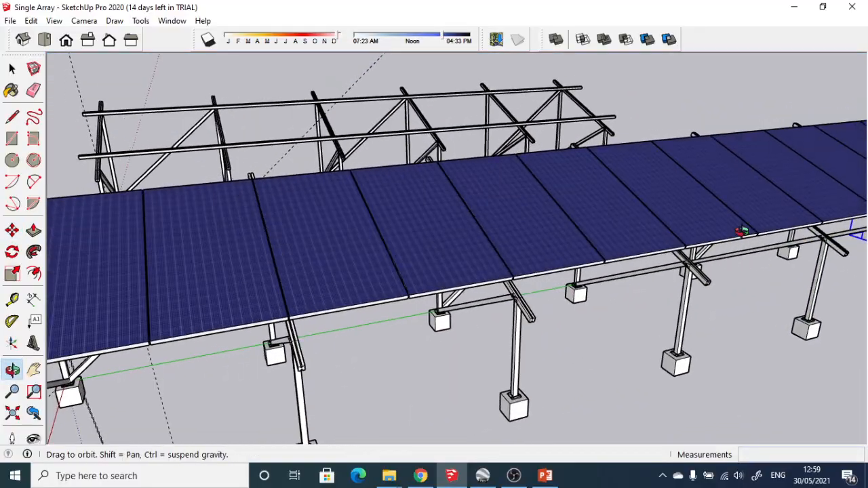
pyautogui.moveTo(742, 240); pyautogui.dragTo(474, 271, button='middle')
pyautogui.click(34, 369)
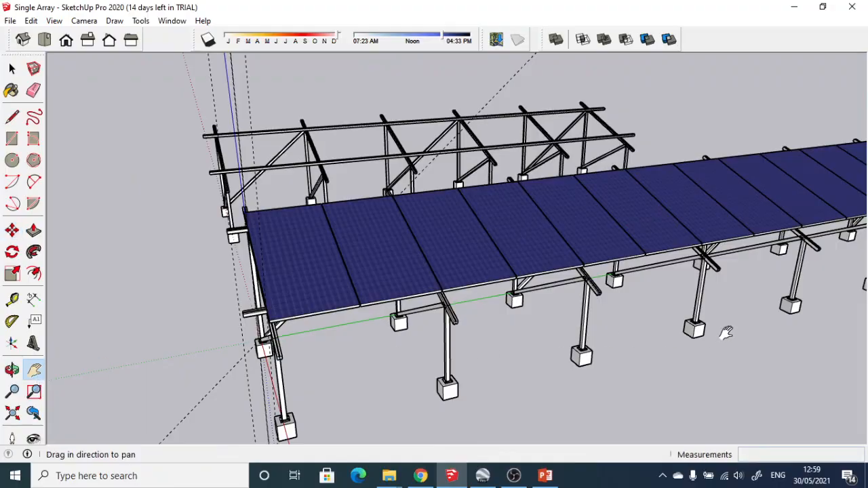
# Examine how far the rails extend beyond the last and first solar panels at both ends of the row.
pyautogui.moveTo(725, 333); pyautogui.dragTo(717, 167, button='middle')
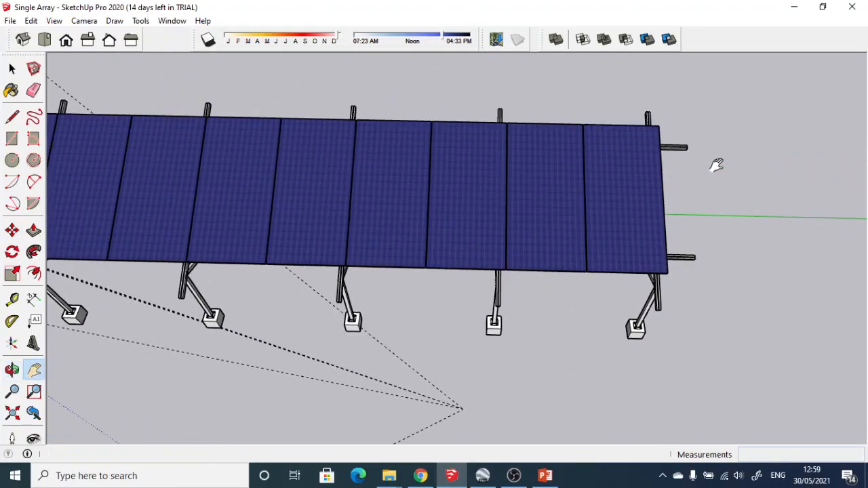
pyautogui.scroll(4, 653, 143)
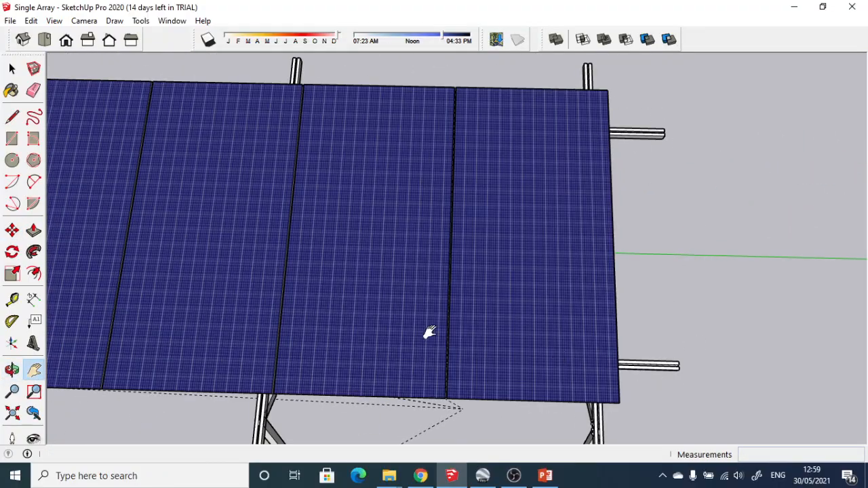
pyautogui.moveTo(182, 417); pyautogui.dragTo(686, 357)
pyautogui.scroll(-3, 541, 358)
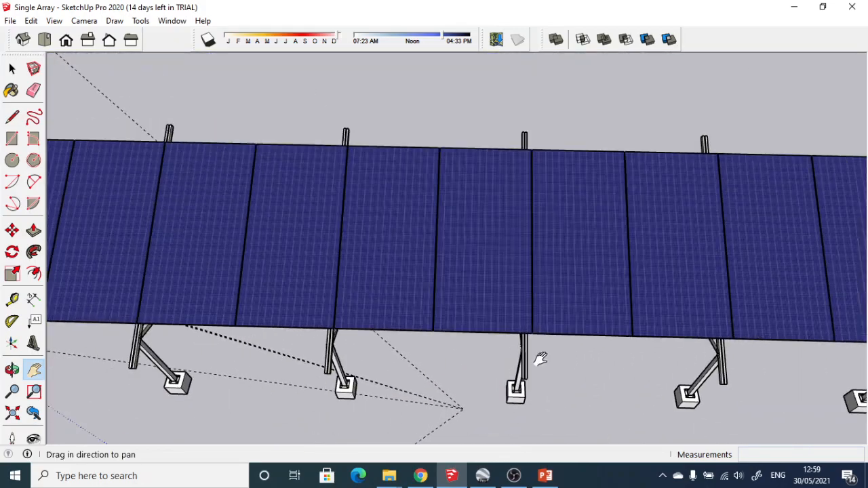
pyautogui.moveTo(208, 392); pyautogui.dragTo(469, 375)
pyautogui.scroll(-1, 432, 314)
pyautogui.scroll(3, 147, 304)
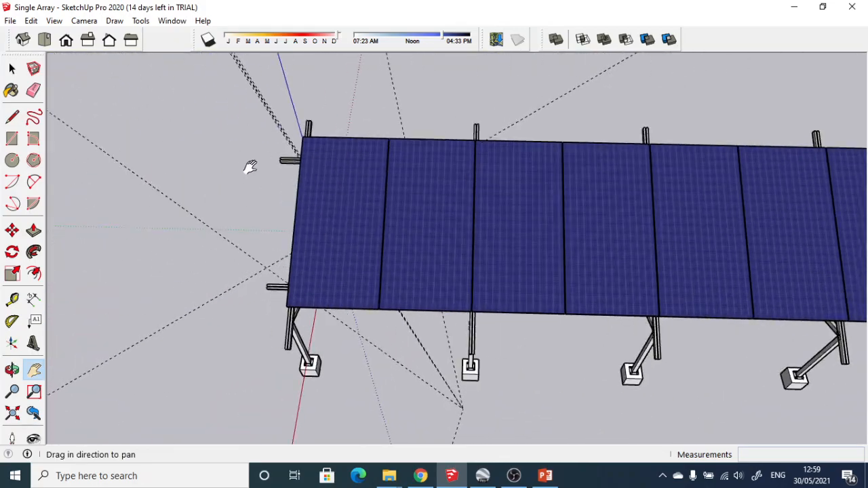
pyautogui.moveTo(252, 296); pyautogui.dragTo(279, 345)
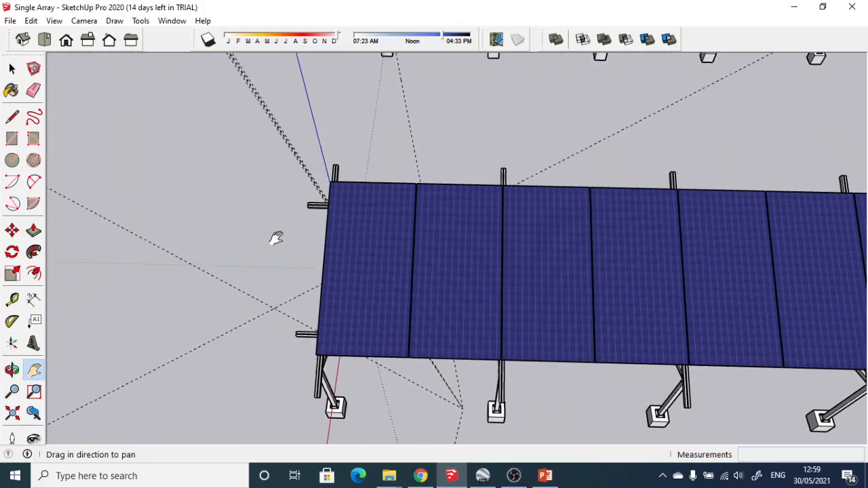
pyautogui.scroll(3, 277, 237)
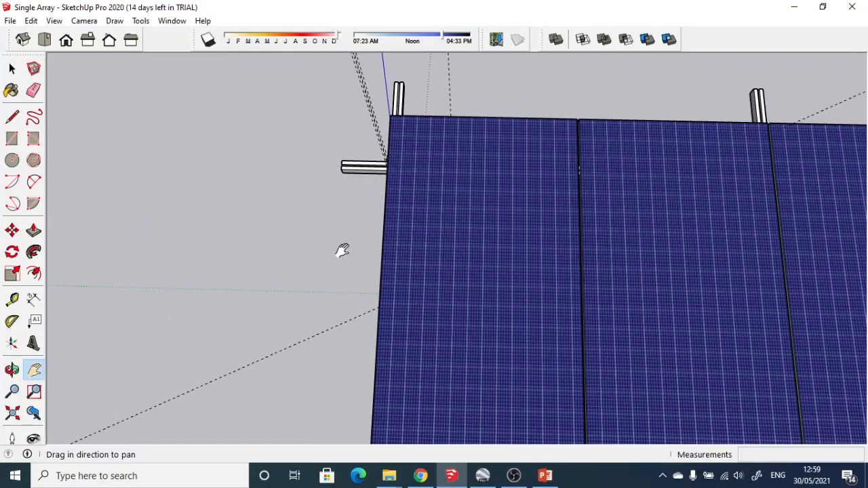
pyautogui.moveTo(327, 295); pyautogui.dragTo(239, 161)
pyautogui.scroll(-6, 175, 285)
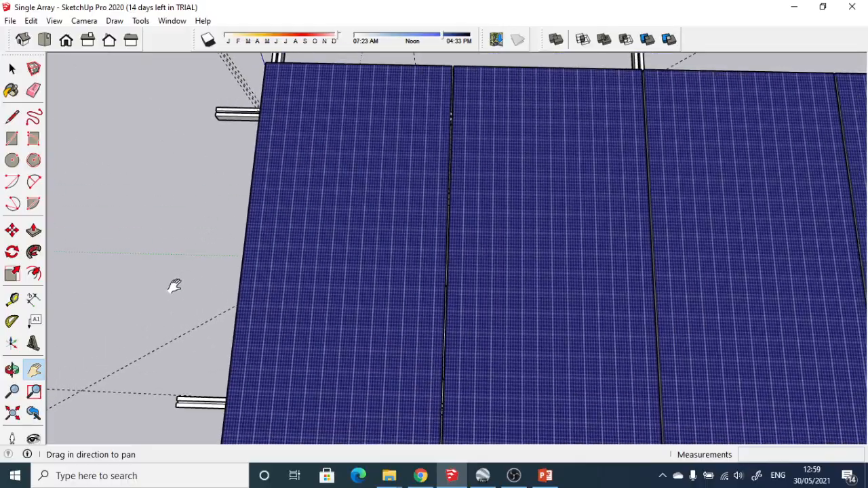
# Examine the gap between the first two solar panels up close, where it crosses the upper rail.
pyautogui.scroll(10, 325, 362)
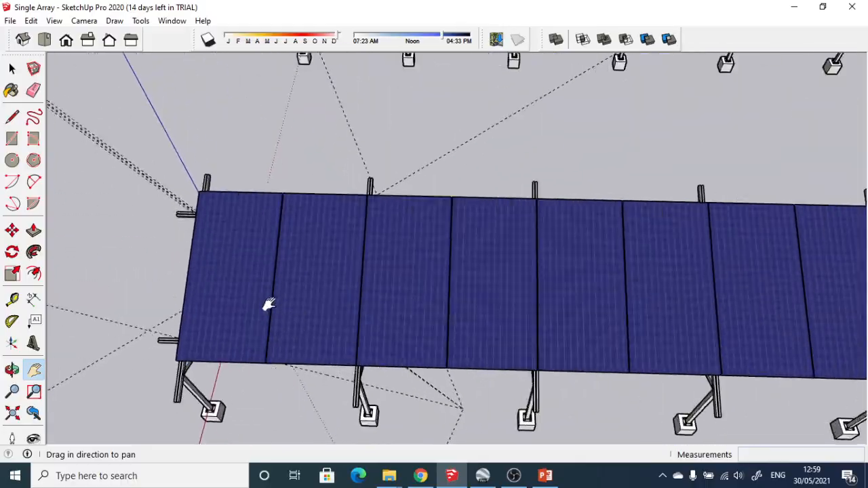
pyautogui.scroll(-3, 349, 229)
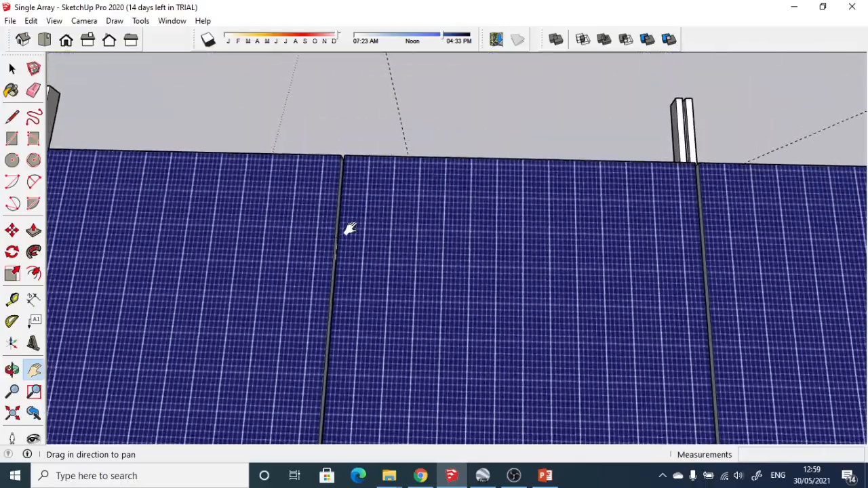
pyautogui.scroll(6, 319, 271)
pyautogui.scroll(8, 332, 294)
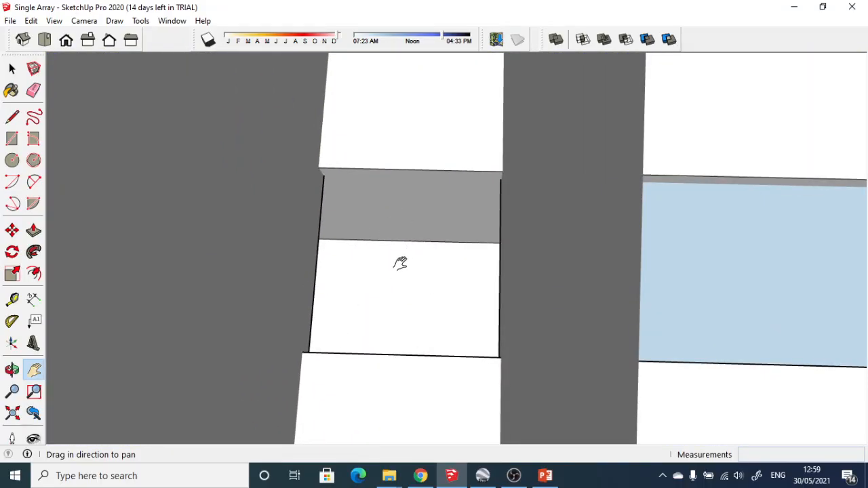
pyautogui.scroll(-8, 400, 264)
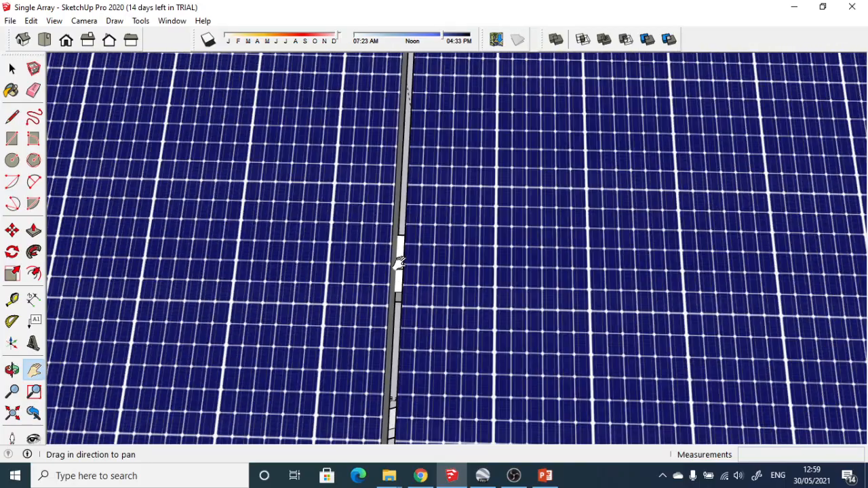
# Examine the finished solar panel row, then the empty second mounting structure standing beside it.
pyautogui.scroll(-3, 403, 292)
pyautogui.moveTo(509, 362); pyautogui.dragTo(529, 235)
pyautogui.scroll(-2, 537, 261)
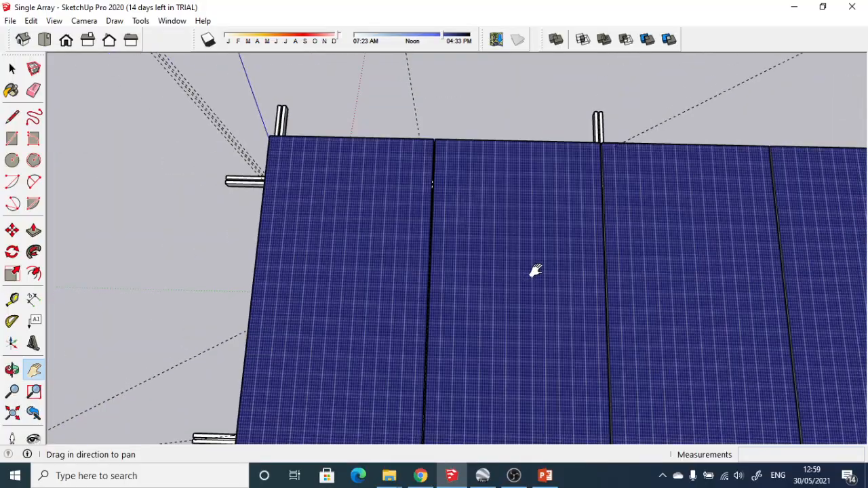
pyautogui.scroll(-6, 535, 272)
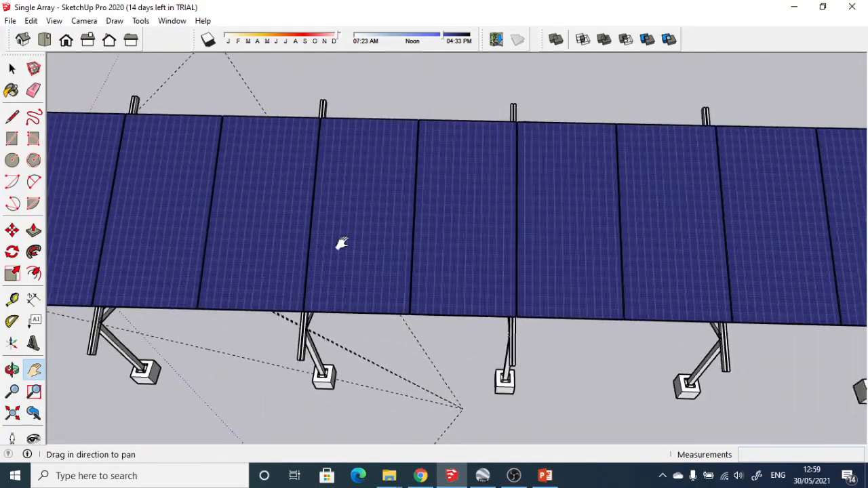
pyautogui.scroll(-4, 466, 278)
pyautogui.moveTo(549, 296); pyautogui.dragTo(574, 234, button='middle')
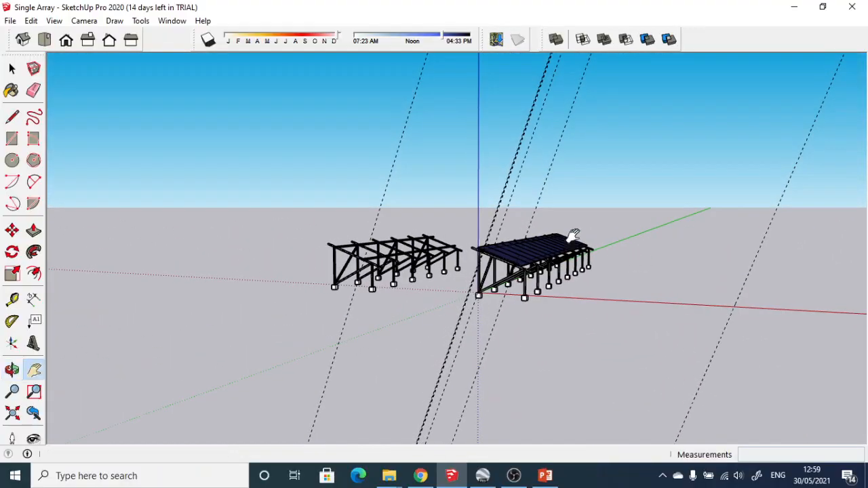
pyautogui.scroll(3, 480, 232)
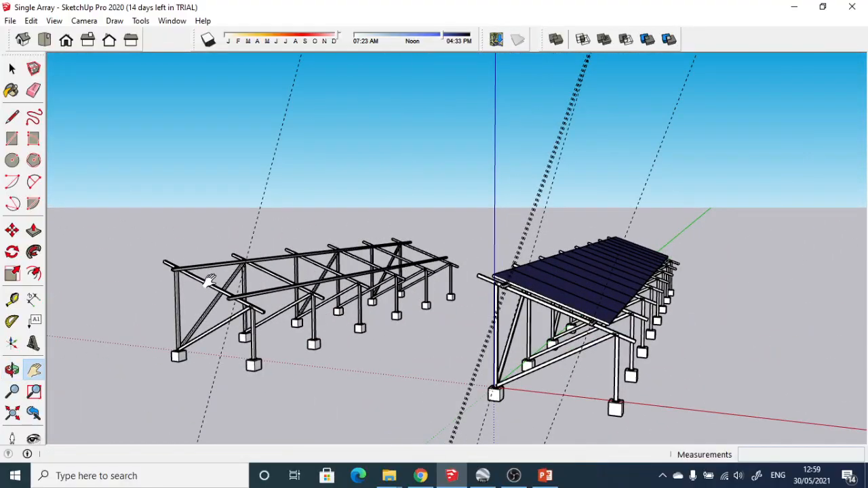
# Copy the end solar panel 6.96 m along the red axis, from its guide intersection at the lower rail onto the second structure's lower rail.
pyautogui.scroll(5, 573, 294)
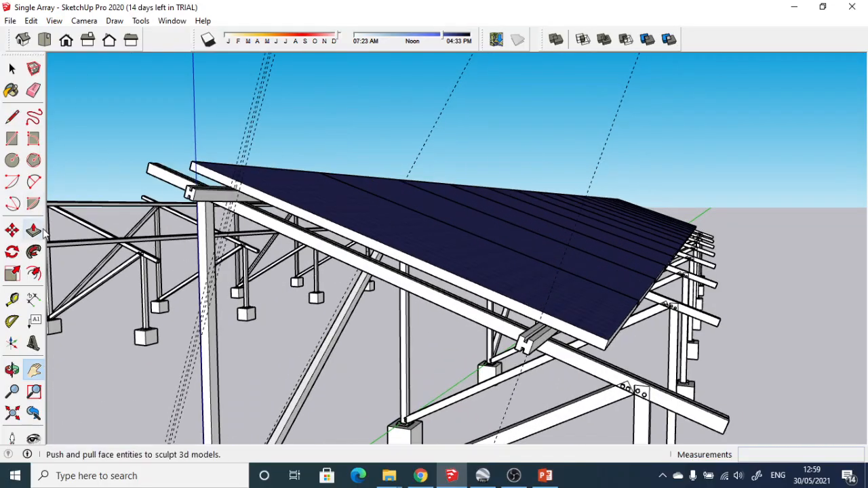
pyautogui.click(11, 233)
pyautogui.scroll(5, 536, 320)
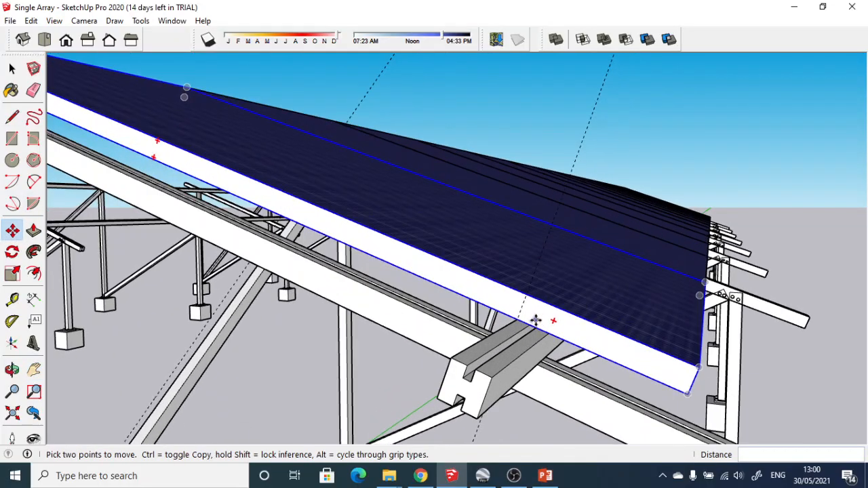
pyautogui.click(518, 316)
pyautogui.scroll(-3, 518, 316)
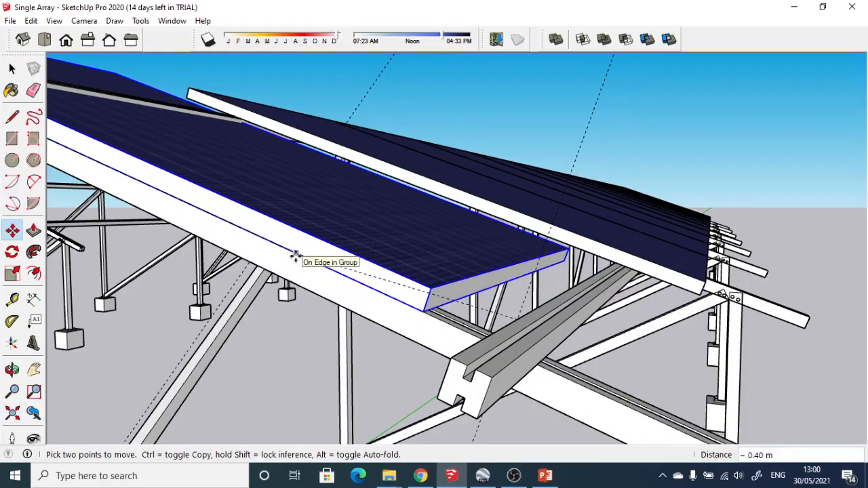
pyautogui.press('ctrl')
pyautogui.scroll(-7, 221, 251)
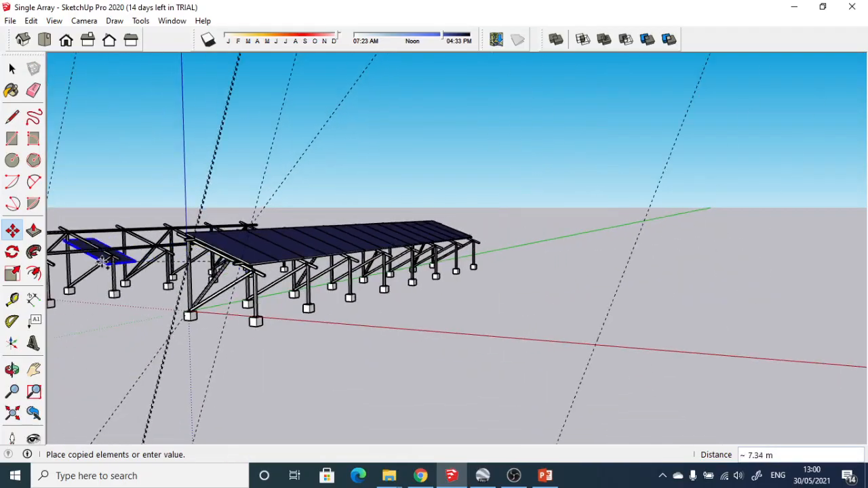
pyautogui.moveTo(101, 258); pyautogui.dragTo(240, 246, button='middle')
pyautogui.scroll(-2, 239, 248)
pyautogui.click(34, 370)
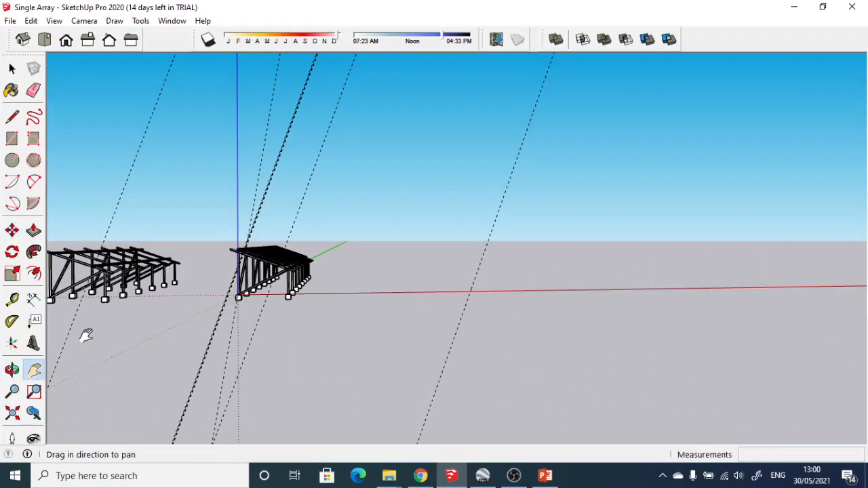
pyautogui.moveTo(102, 335); pyautogui.dragTo(407, 373)
pyautogui.scroll(10, 271, 275)
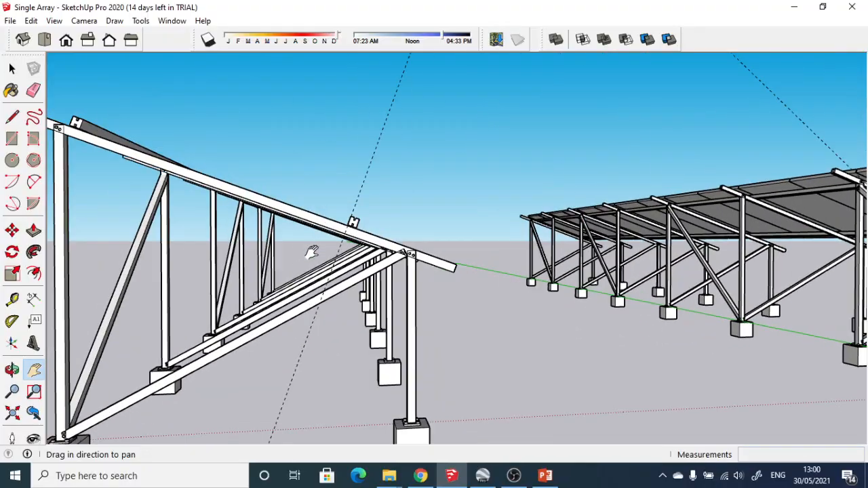
pyautogui.moveTo(311, 253); pyautogui.dragTo(400, 347, button='middle')
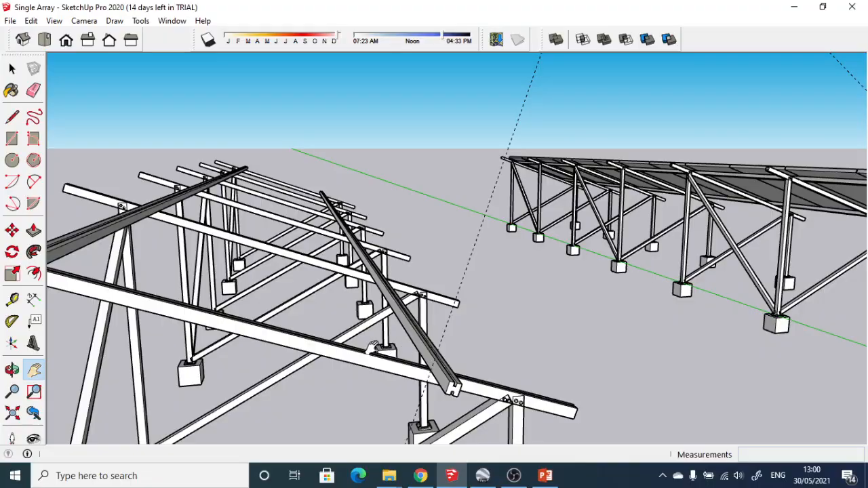
pyautogui.moveTo(373, 347); pyautogui.dragTo(371, 320)
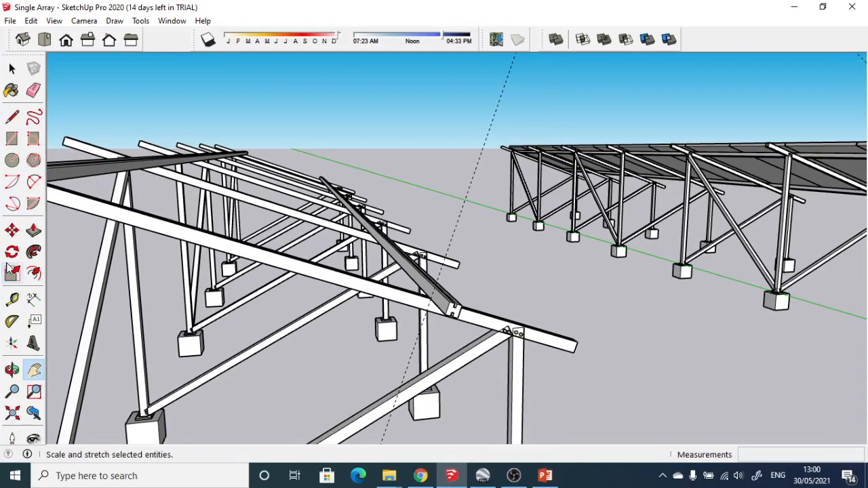
pyautogui.click(11, 234)
pyautogui.scroll(3, 398, 268)
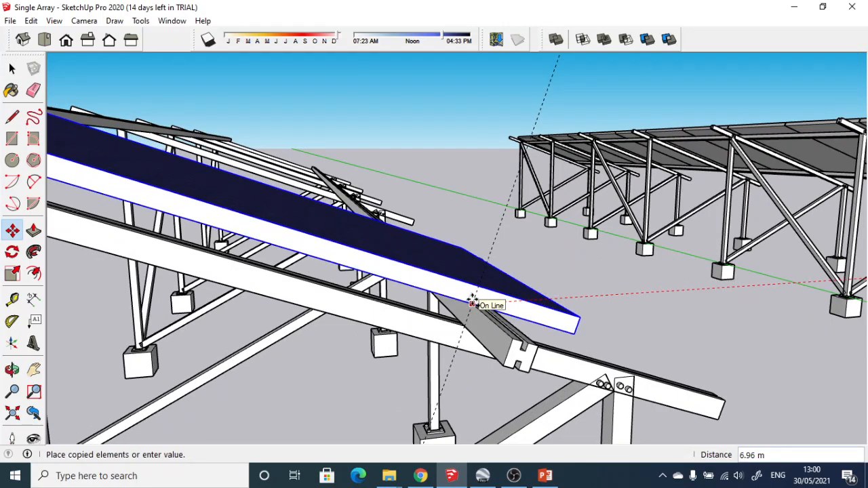
pyautogui.scroll(5, 473, 302)
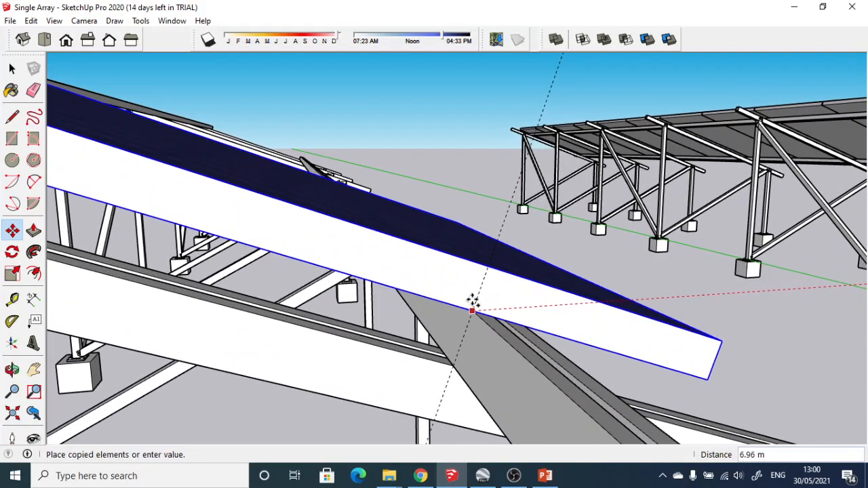
pyautogui.click(469, 314)
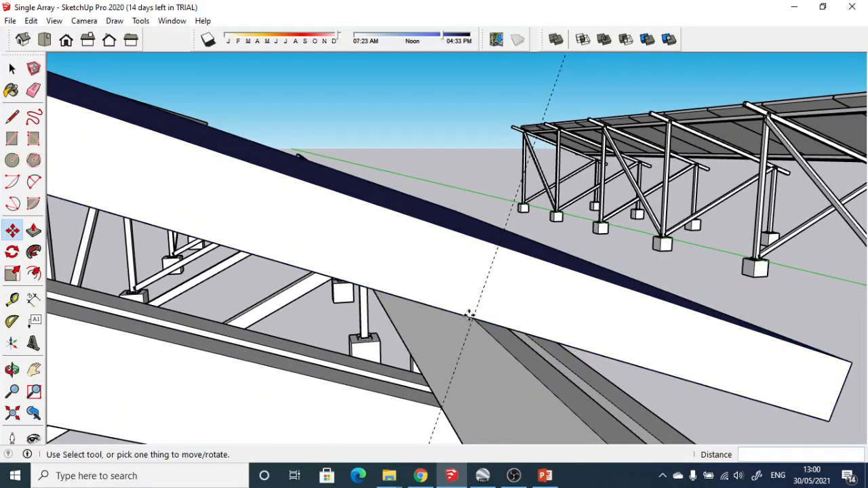
# Copy the second structure's panel 1.01 m along the green axis from the guide intersection on its lower edge, and multiply the copy by 9 (x9).
pyautogui.scroll(-5, 469, 314)
pyautogui.scroll(-3, 470, 313)
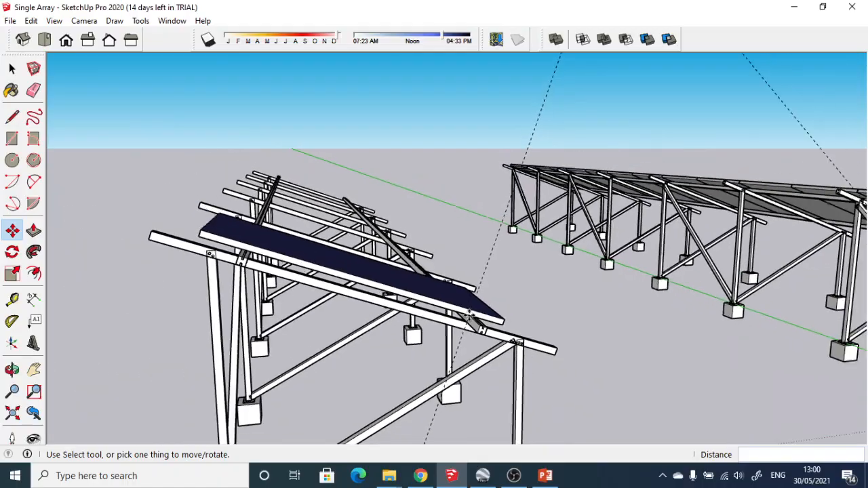
pyautogui.moveTo(469, 313); pyautogui.dragTo(212, 327, button='middle')
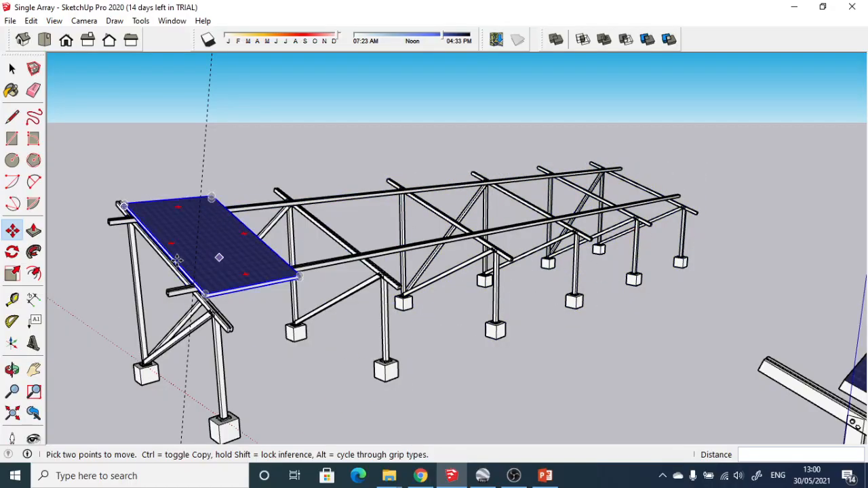
pyautogui.scroll(6, 156, 264)
pyautogui.scroll(5, 237, 325)
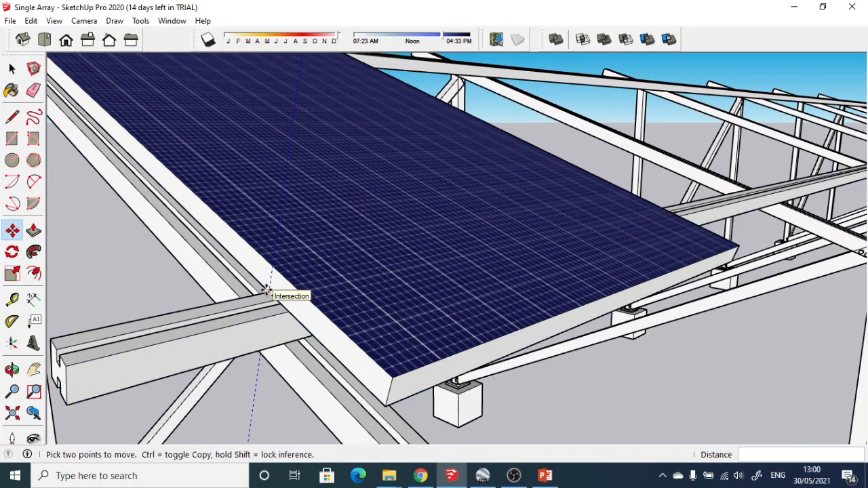
pyautogui.scroll(4, 265, 278)
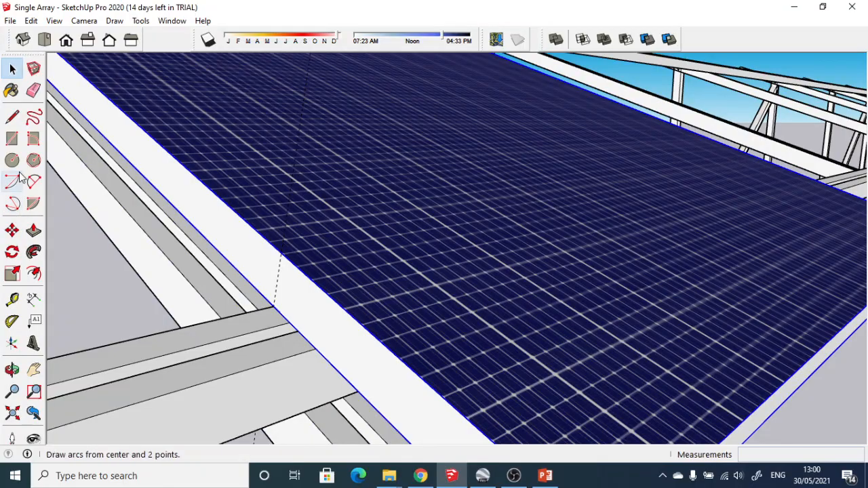
pyautogui.click(275, 305)
pyautogui.press('ctrl')
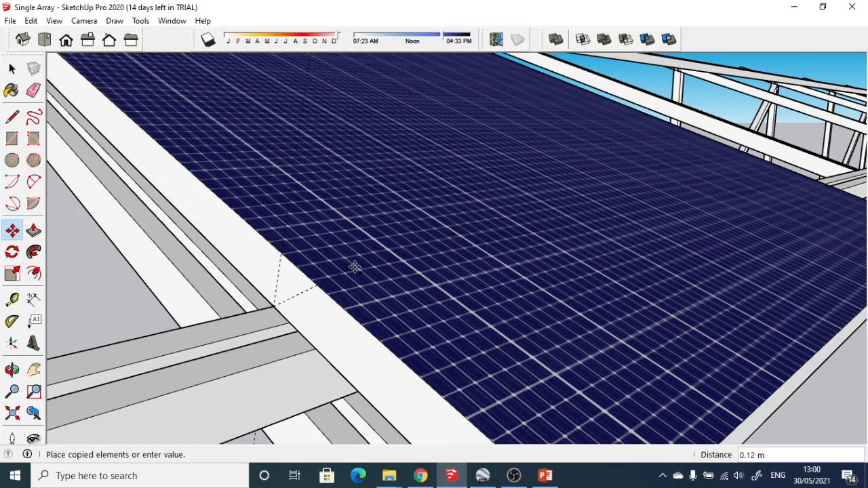
pyautogui.scroll(-3, 370, 259)
pyautogui.scroll(-2, 386, 252)
pyautogui.moveTo(475, 224); pyautogui.dragTo(497, 294, button='middle')
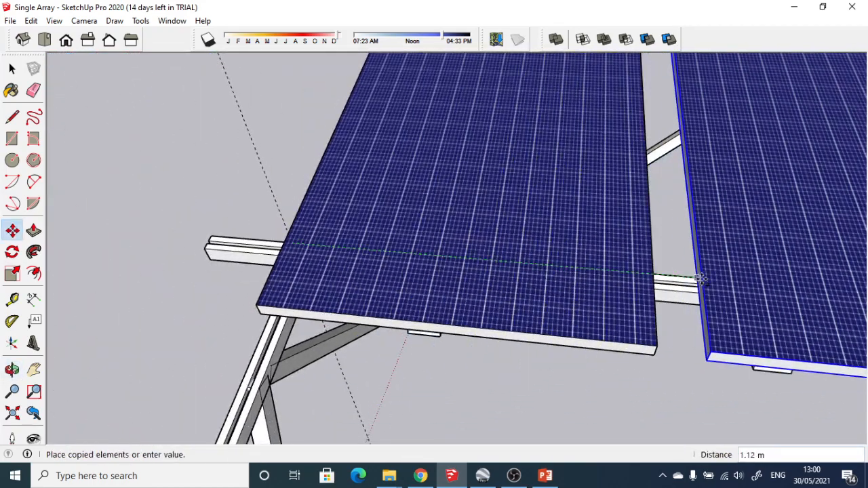
pyautogui.moveTo(711, 278); pyautogui.dragTo(721, 333, button='middle')
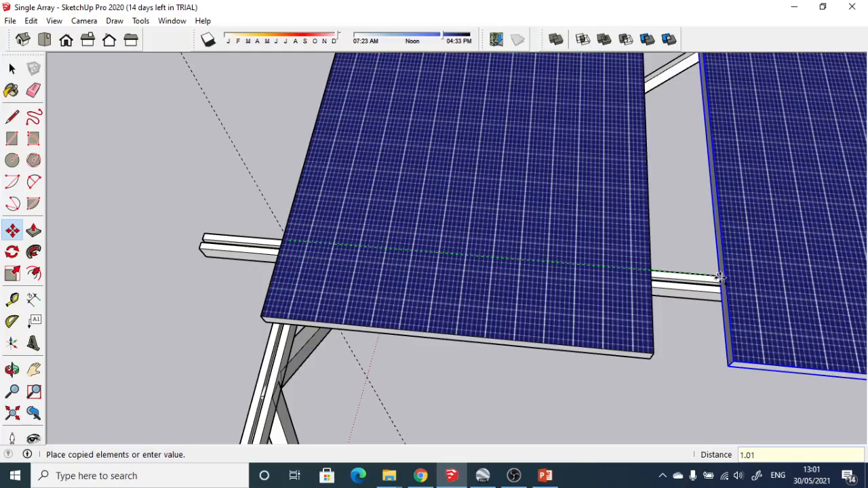
pyautogui.press('Return')
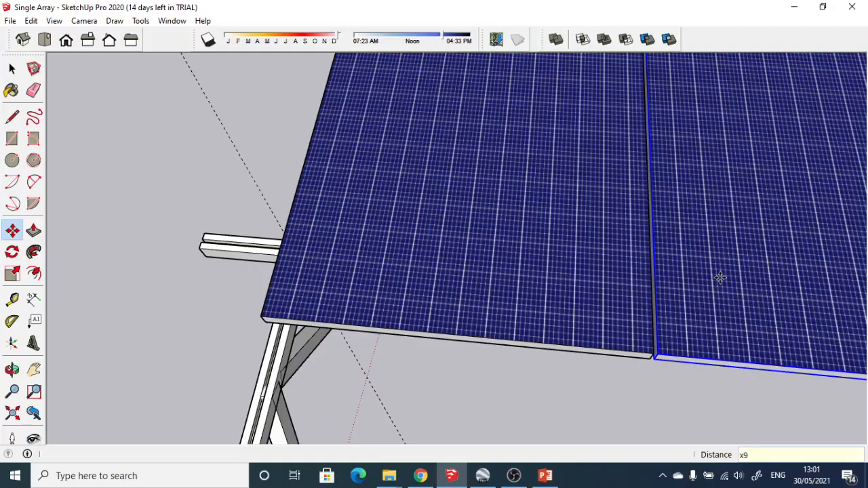
pyautogui.press('Return')
# Examine the new row of solar panels on the second structure from above, behind and the end.
pyautogui.scroll(-5, 719, 279)
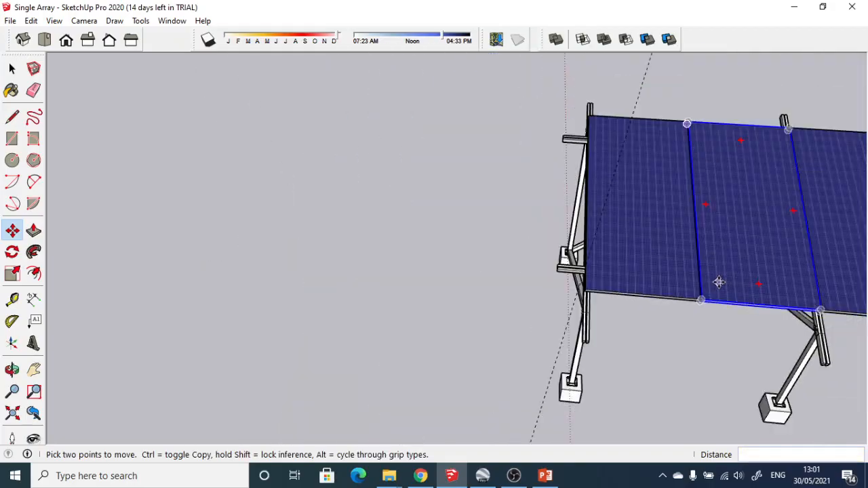
pyautogui.click(41, 370)
pyautogui.moveTo(434, 208); pyautogui.dragTo(121, 155)
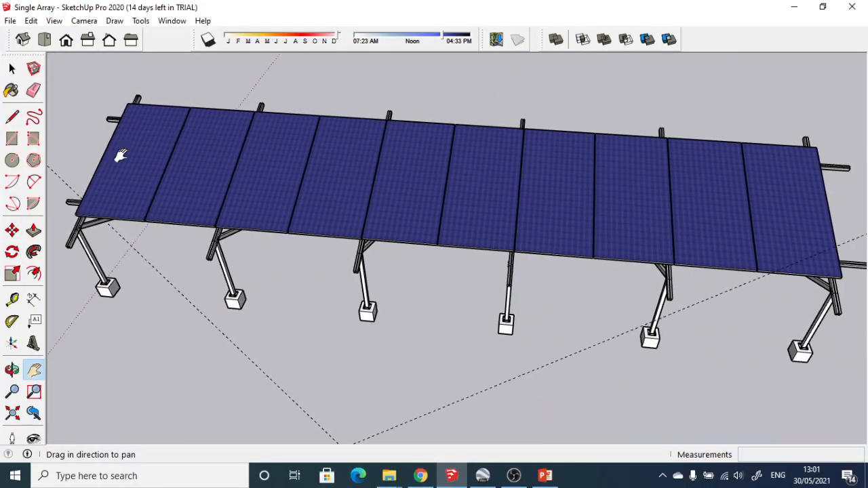
pyautogui.scroll(-3, 510, 198)
pyautogui.moveTo(523, 235); pyautogui.dragTo(473, 251, button='middle')
pyautogui.moveTo(313, 268); pyautogui.dragTo(286, 279, button='middle')
pyautogui.moveTo(235, 304); pyautogui.dragTo(314, 317, button='middle')
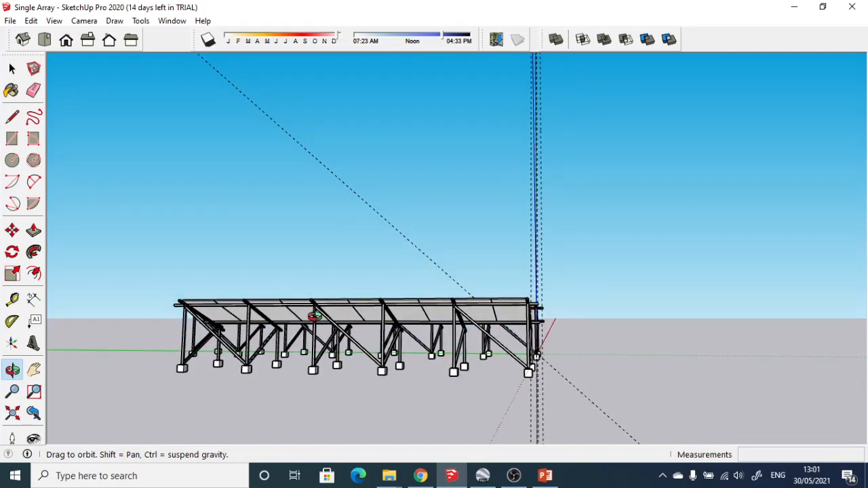
pyautogui.moveTo(311, 316); pyautogui.dragTo(256, 305, button='middle')
pyautogui.scroll(5, 255, 305)
pyautogui.scroll(-5, 289, 277)
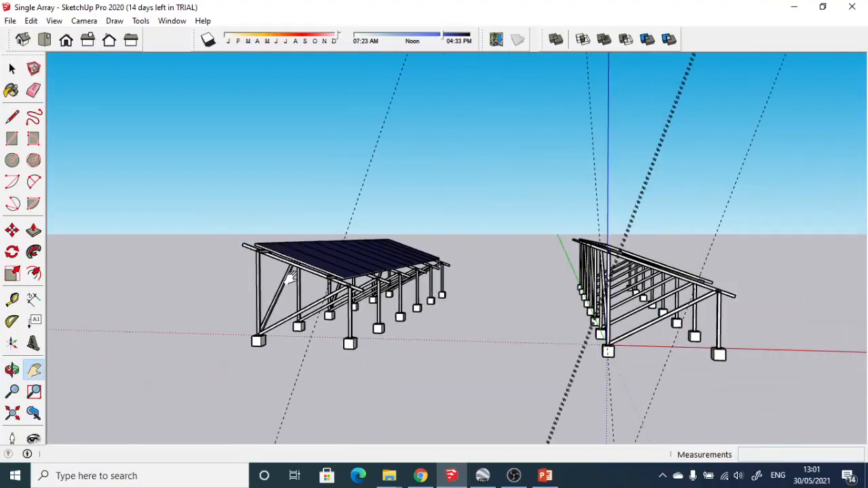
# Examine both completed solar arrays together from several heights and angles.
pyautogui.scroll(-2, 421, 300)
pyautogui.moveTo(530, 315); pyautogui.dragTo(577, 294, button='middle')
pyautogui.moveTo(222, 273); pyautogui.dragTo(176, 322, button='middle')
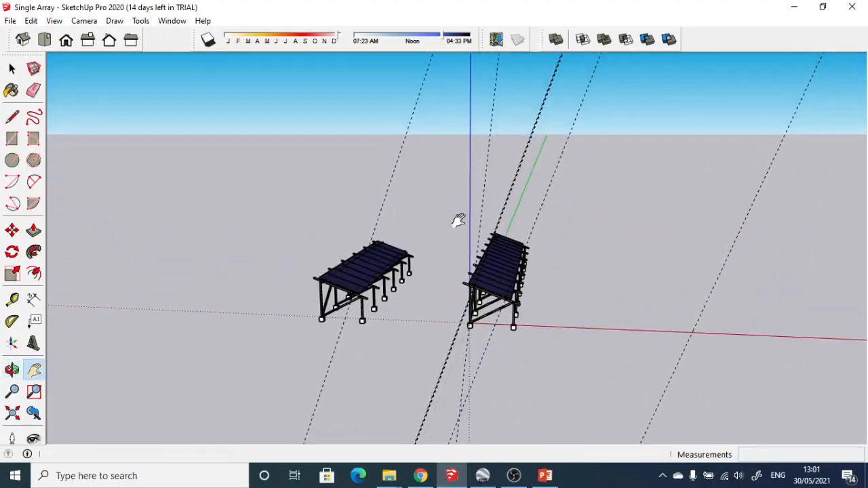
pyautogui.scroll(4, 491, 309)
pyautogui.scroll(5, 483, 206)
pyautogui.moveTo(502, 256); pyautogui.dragTo(402, 273, button='middle')
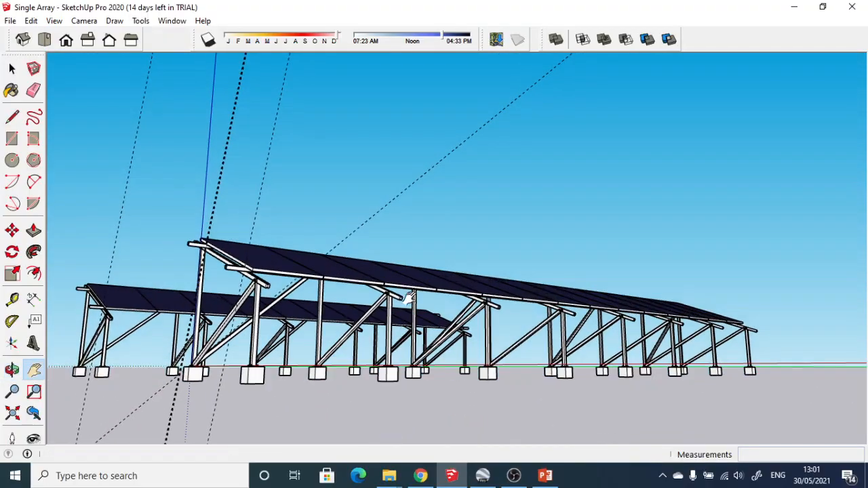
pyautogui.scroll(-3, 392, 321)
pyautogui.moveTo(434, 247); pyautogui.dragTo(442, 354, button='middle')
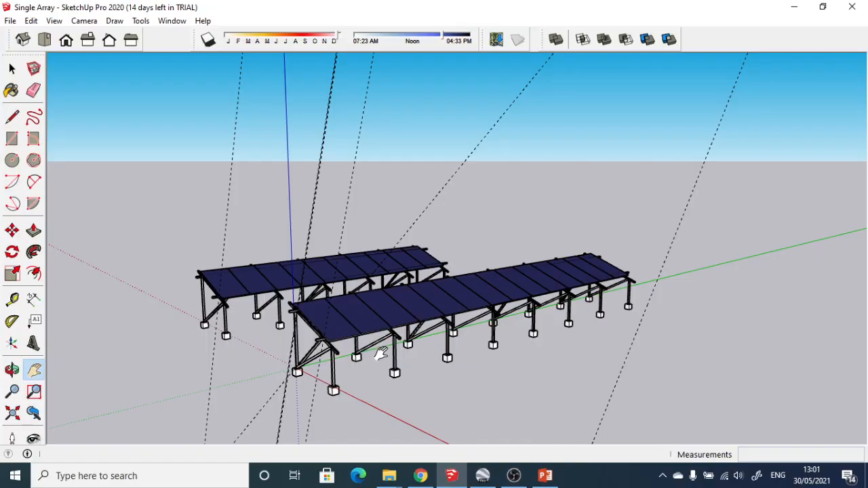
pyautogui.scroll(5, 380, 353)
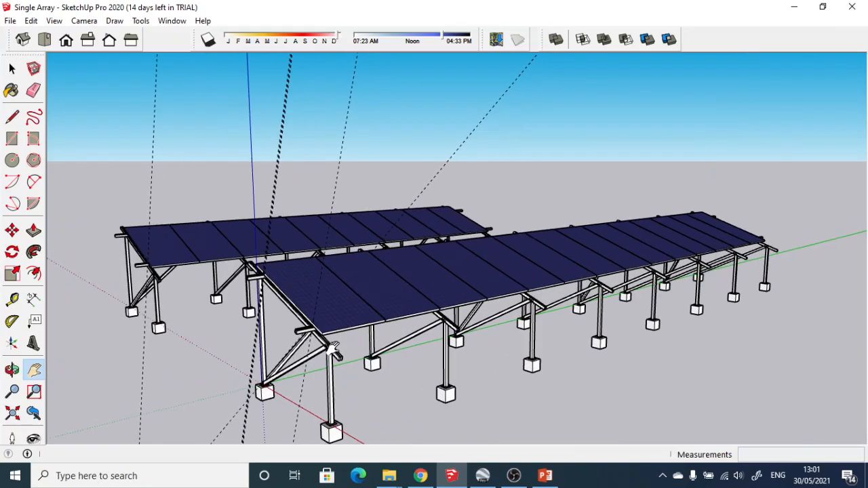
pyautogui.scroll(-3, 373, 393)
pyautogui.moveTo(372, 401); pyautogui.dragTo(362, 337)
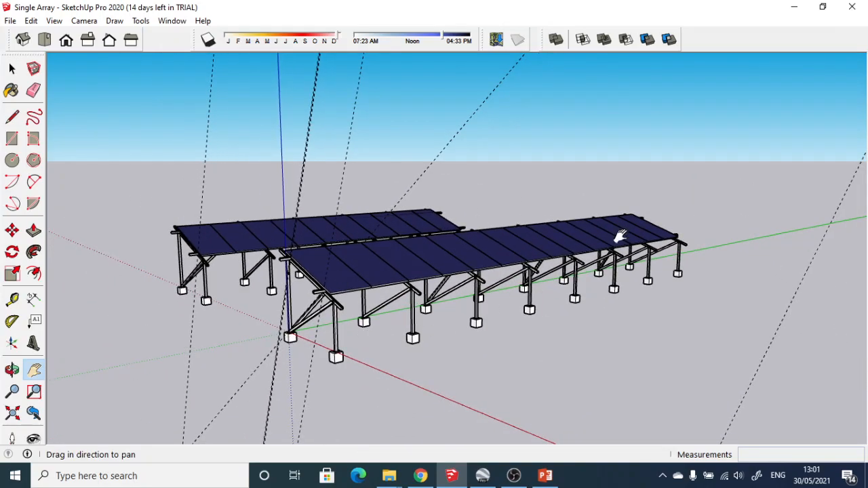
# Select all the support frames of the longer array together with the two long rails beneath its panels.
pyautogui.click(13, 71)
pyautogui.scroll(3, 406, 352)
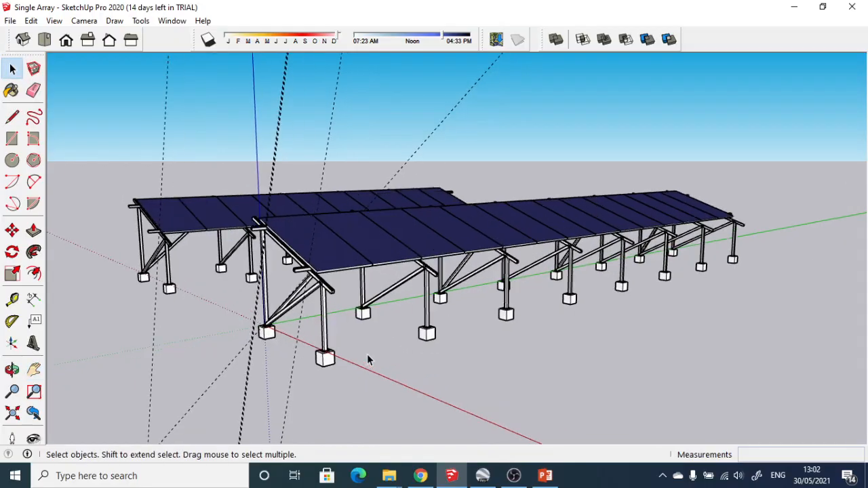
pyautogui.click(318, 336)
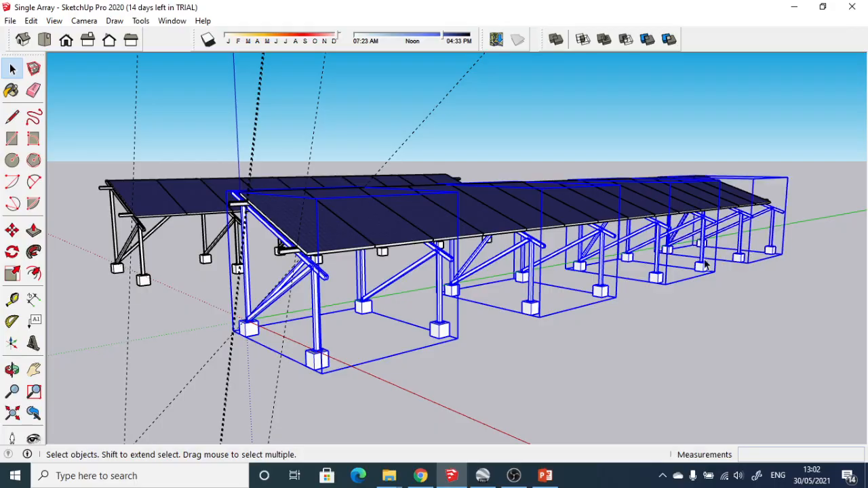
pyautogui.moveTo(444, 252); pyautogui.dragTo(456, 118, button='middle')
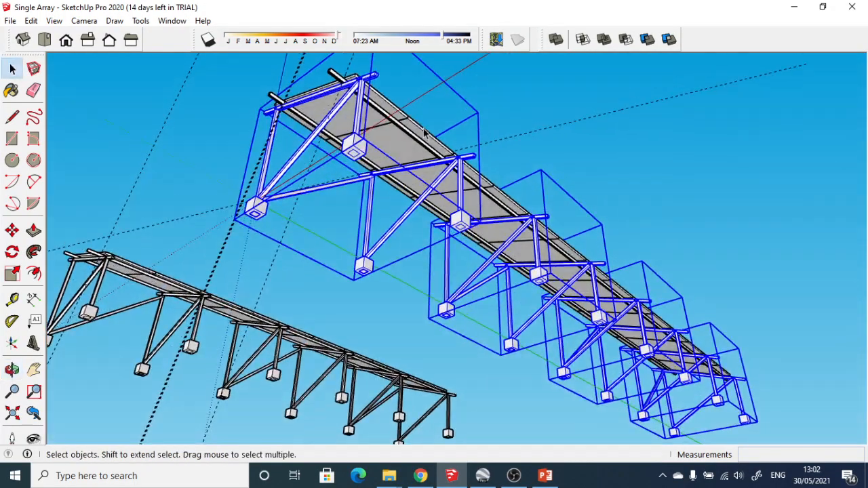
pyautogui.scroll(8, 424, 132)
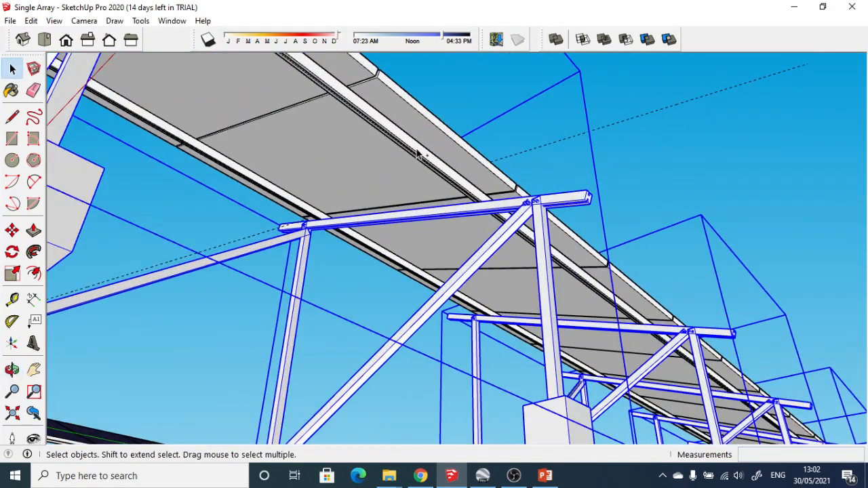
pyautogui.click(417, 154)
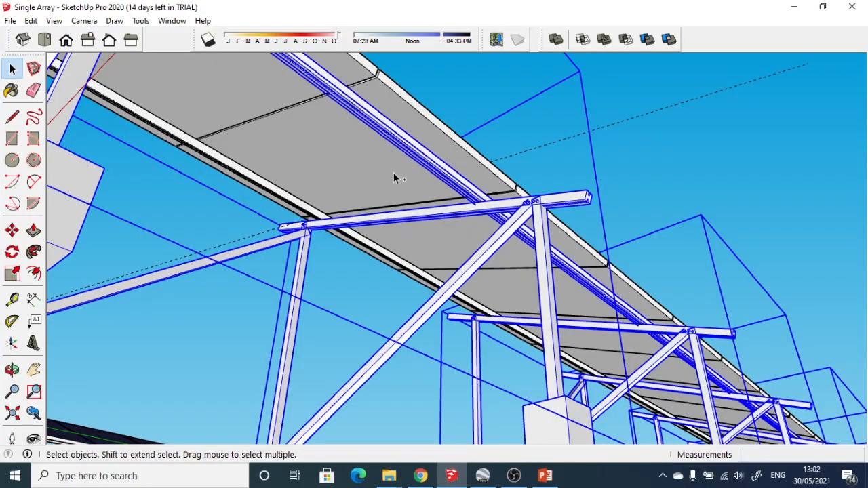
pyautogui.keyDown('shift'); pyautogui.click(285, 203); pyautogui.keyUp('shift')
# Add every solar panel of the longer array to the selection of frames and rails.
pyautogui.moveTo(400, 212); pyautogui.dragTo(358, 362, button='middle')
pyautogui.moveTo(365, 361); pyautogui.dragTo(305, 387, button='middle')
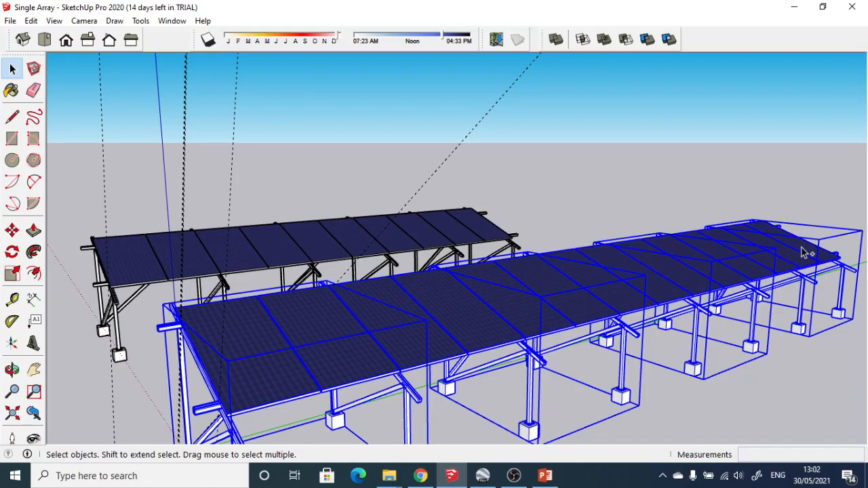
pyautogui.scroll(-5, 797, 252)
pyautogui.scroll(2, 777, 318)
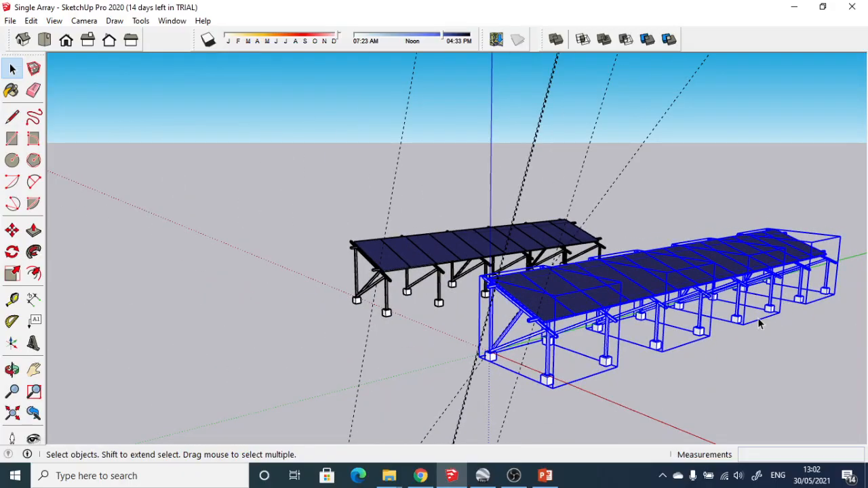
# Examine the footings and brace connections of the selected longer array for parts missing from the selection.
pyautogui.scroll(5, 496, 377)
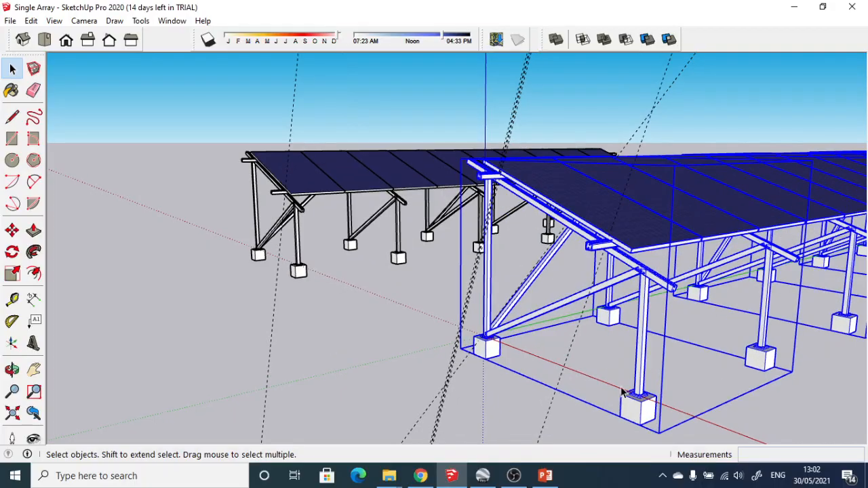
pyautogui.moveTo(413, 344); pyautogui.dragTo(766, 333, button='middle')
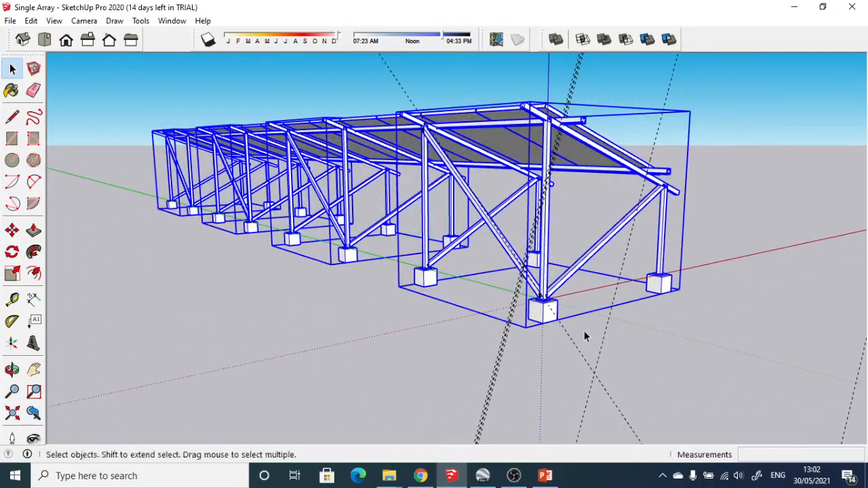
pyautogui.scroll(5, 544, 318)
pyautogui.scroll(4, 541, 288)
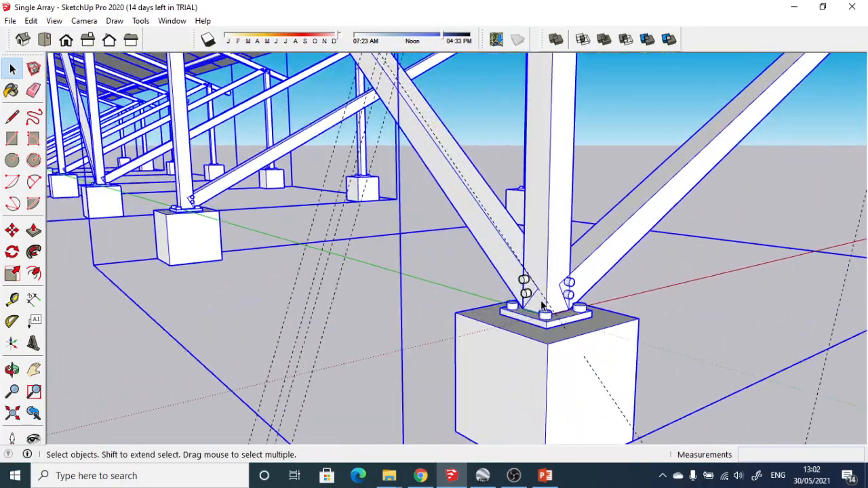
pyautogui.moveTo(320, 292); pyautogui.dragTo(513, 293, button='middle')
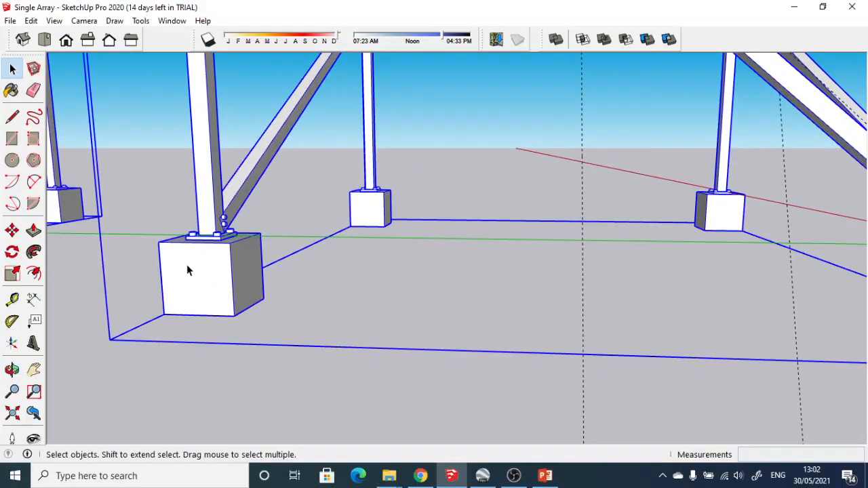
pyautogui.moveTo(188, 270); pyautogui.dragTo(385, 293, button='middle')
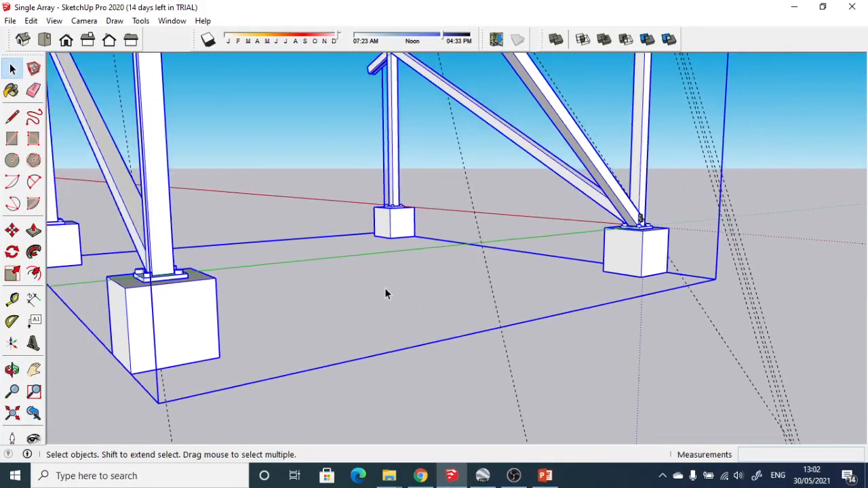
pyautogui.scroll(-4, 376, 301)
pyautogui.scroll(8, 374, 306)
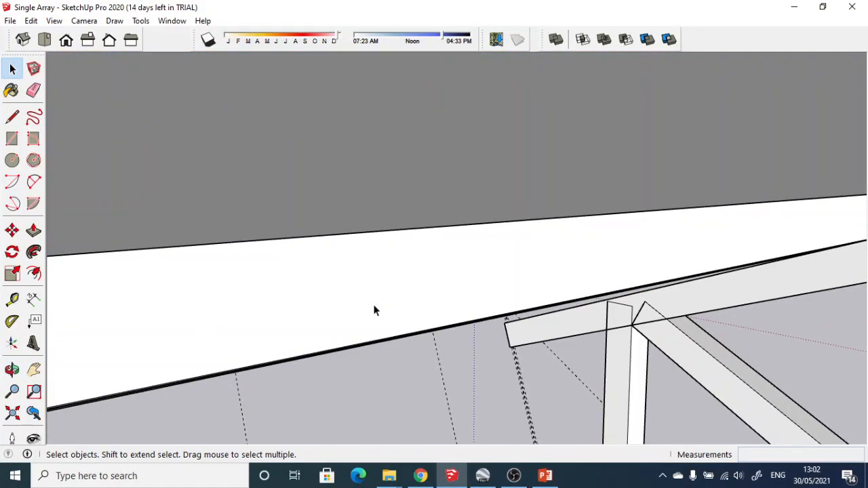
pyautogui.scroll(-8, 374, 311)
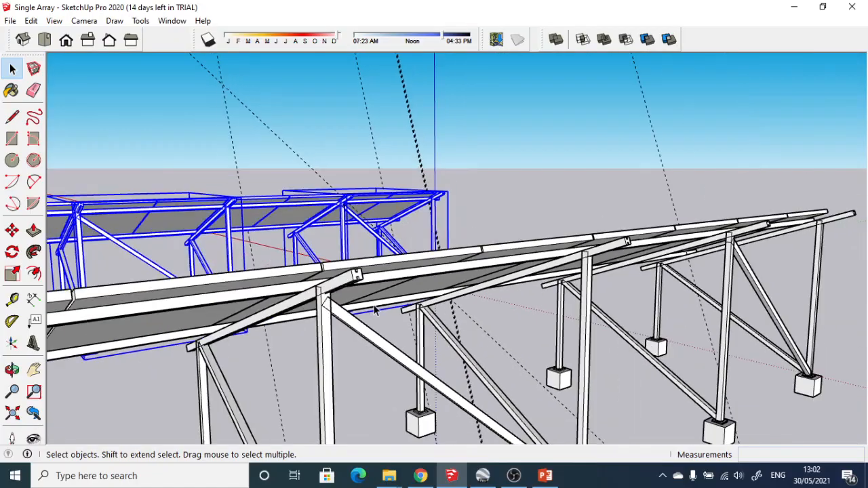
pyautogui.scroll(-4, 376, 310)
pyautogui.moveTo(383, 254); pyautogui.dragTo(423, 328, button='middle')
pyautogui.scroll(6, 424, 329)
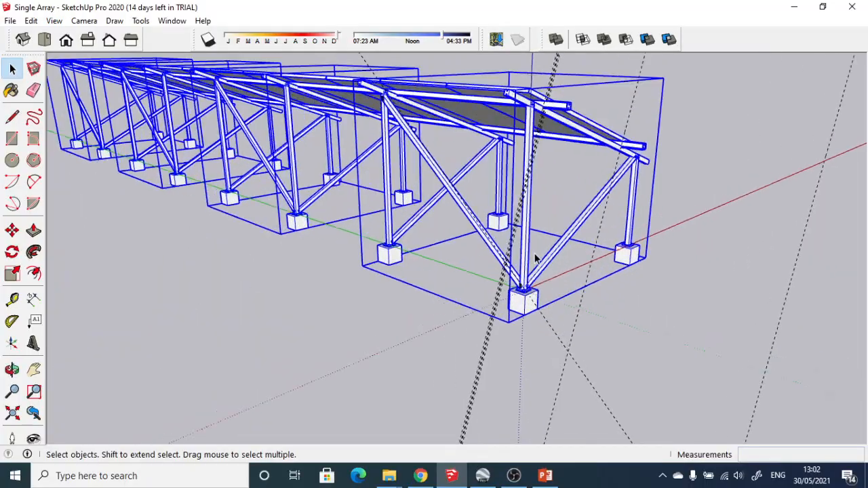
# Add the loose brace bolts above the origin footing to the selection and make the longer array one group.
pyautogui.scroll(3, 513, 300)
pyautogui.scroll(10, 498, 306)
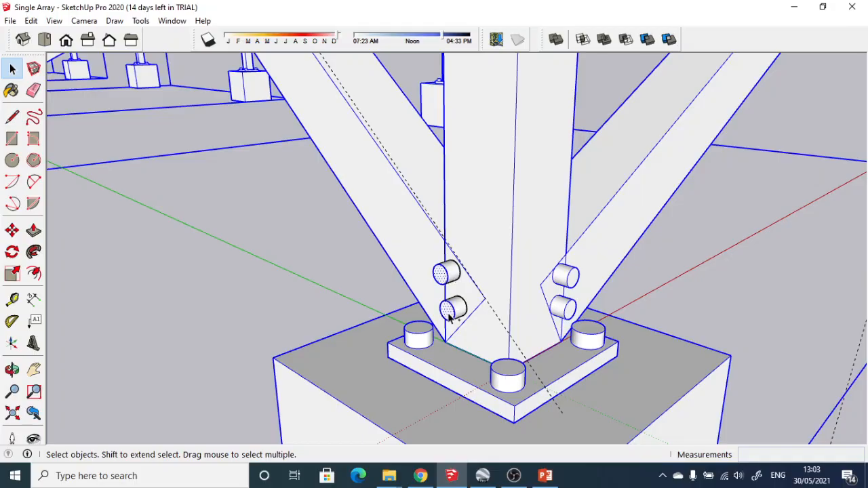
pyautogui.rightClick(456, 276)
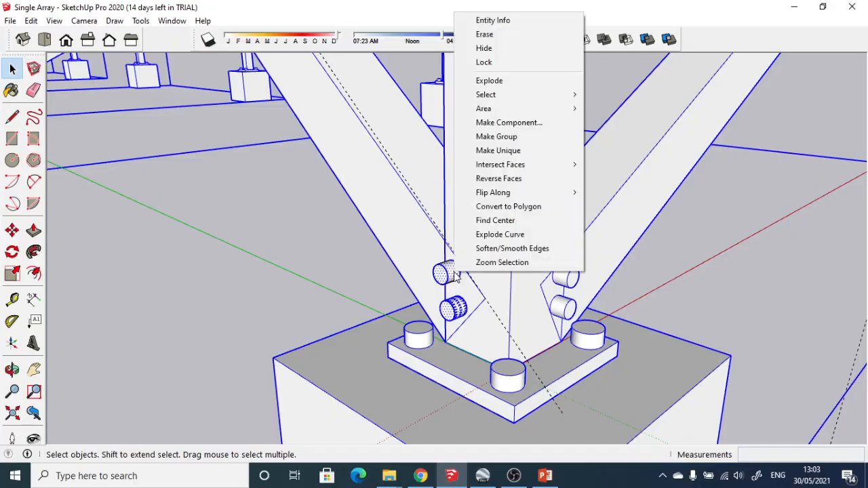
pyautogui.click(523, 137)
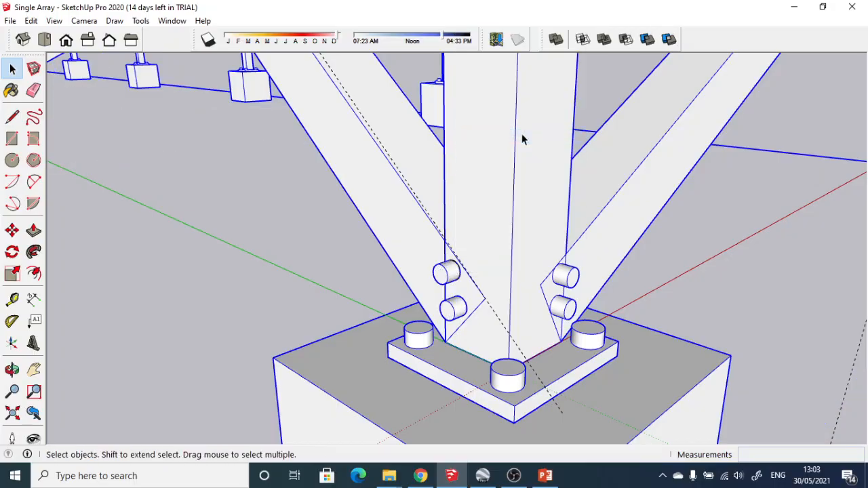
# Examine the grouped longer array from the front, underneath and behind to check that it includes all its parts.
pyautogui.scroll(-3, 522, 136)
pyautogui.scroll(-10, 522, 138)
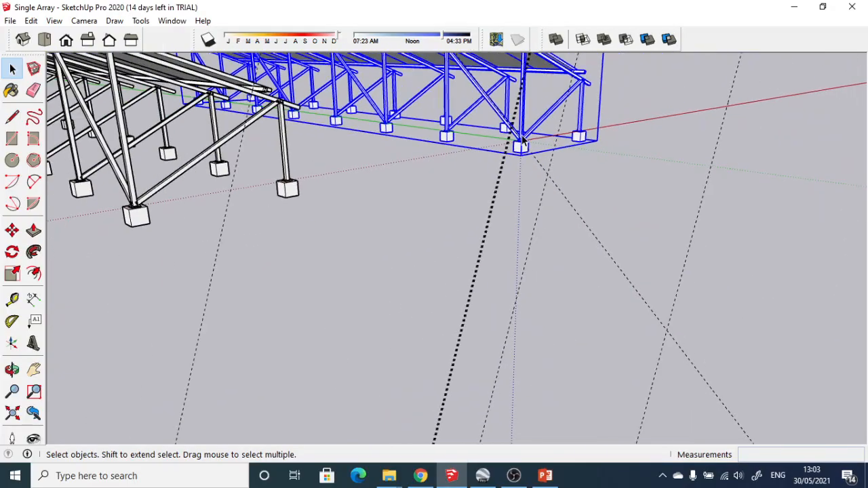
pyautogui.moveTo(682, 117); pyautogui.dragTo(180, 147, button='middle')
pyautogui.scroll(6, 553, 194)
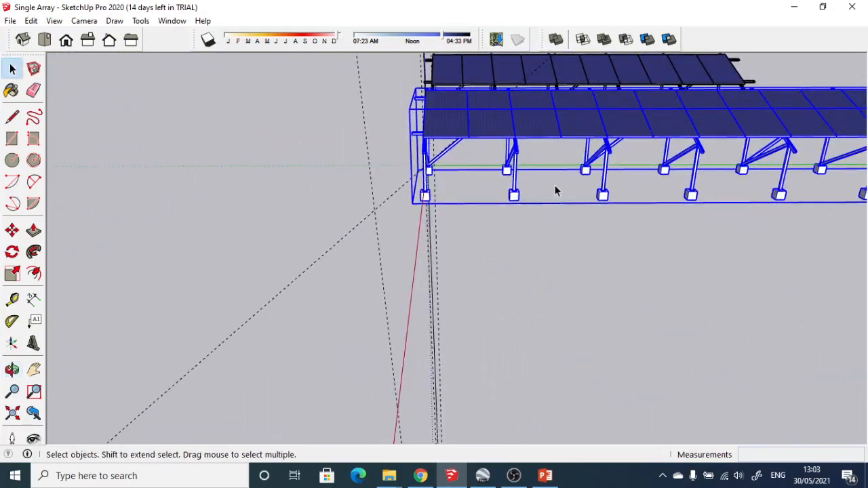
pyautogui.scroll(3, 547, 198)
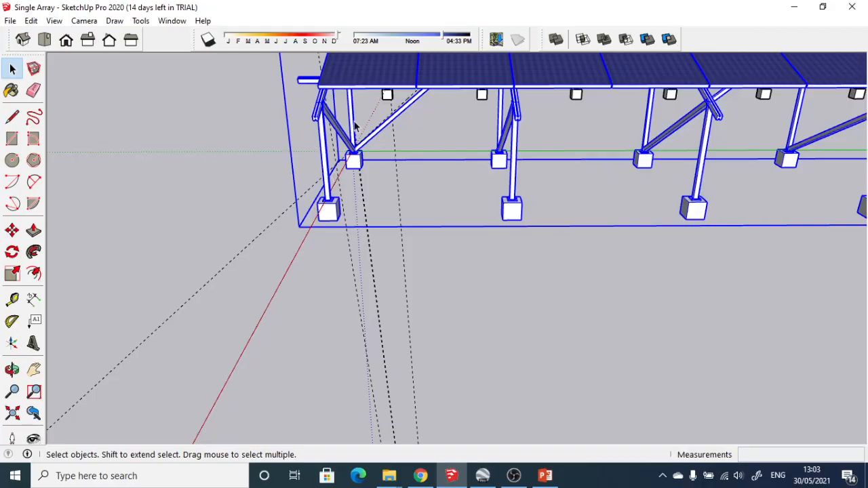
pyautogui.moveTo(354, 126); pyautogui.dragTo(417, 289, button='middle')
pyautogui.moveTo(419, 217); pyautogui.dragTo(371, 296, button='middle')
pyautogui.scroll(5, 372, 296)
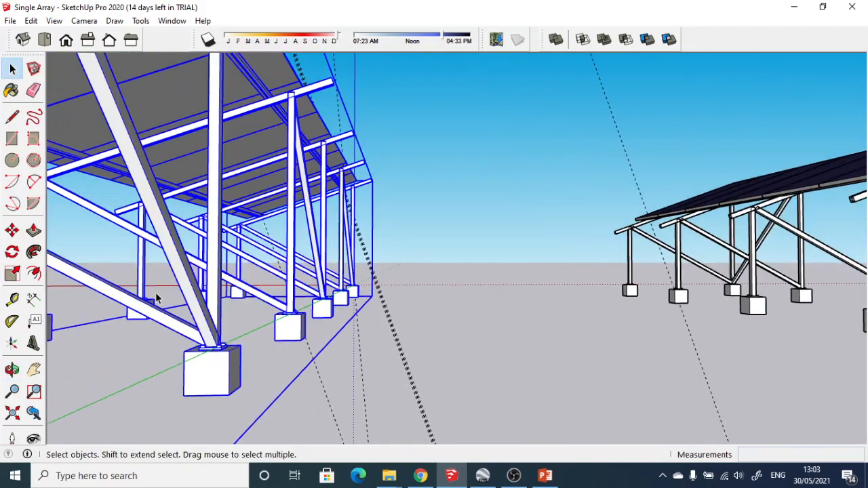
pyautogui.scroll(5, 156, 294)
pyautogui.scroll(-4, 490, 312)
pyautogui.moveTo(490, 312); pyautogui.dragTo(751, 335, button='middle')
pyautogui.moveTo(405, 216); pyautogui.dragTo(746, 217, button='middle')
pyautogui.moveTo(309, 208); pyautogui.dragTo(176, 298, button='middle')
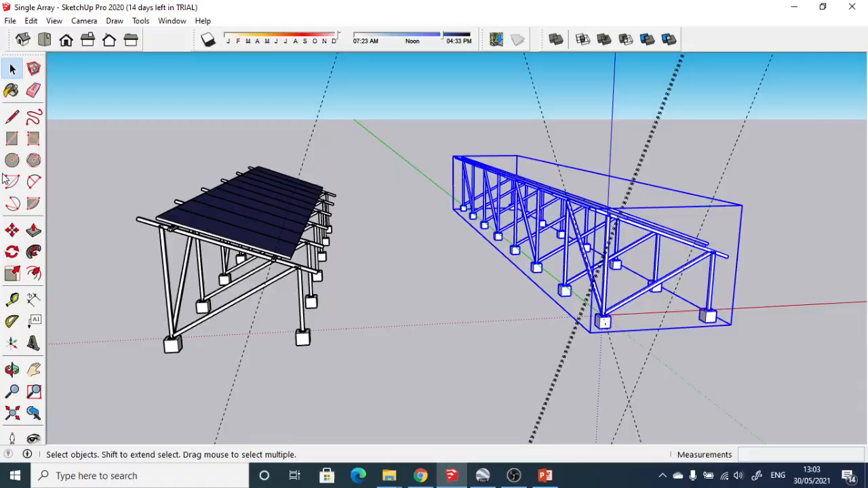
# Clear the selection and select all the support frames of the shorter array.
pyautogui.click(373, 143)
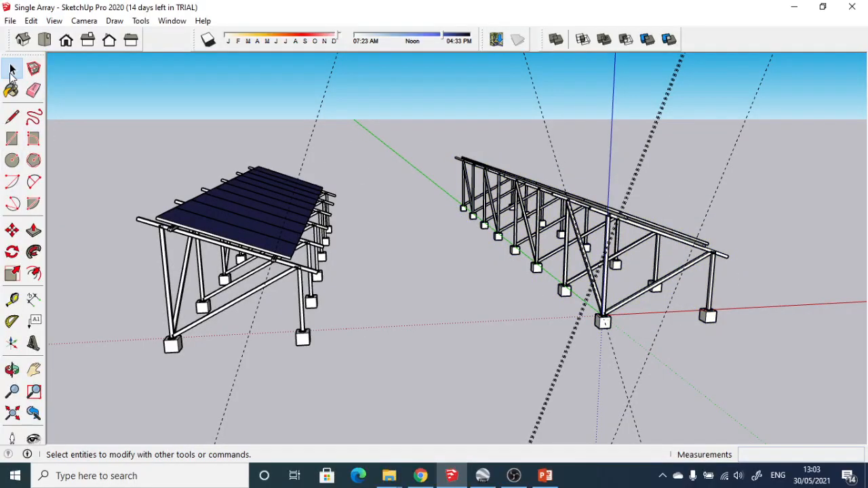
pyautogui.click(303, 325)
pyautogui.moveTo(337, 316); pyautogui.dragTo(460, 221, button='middle')
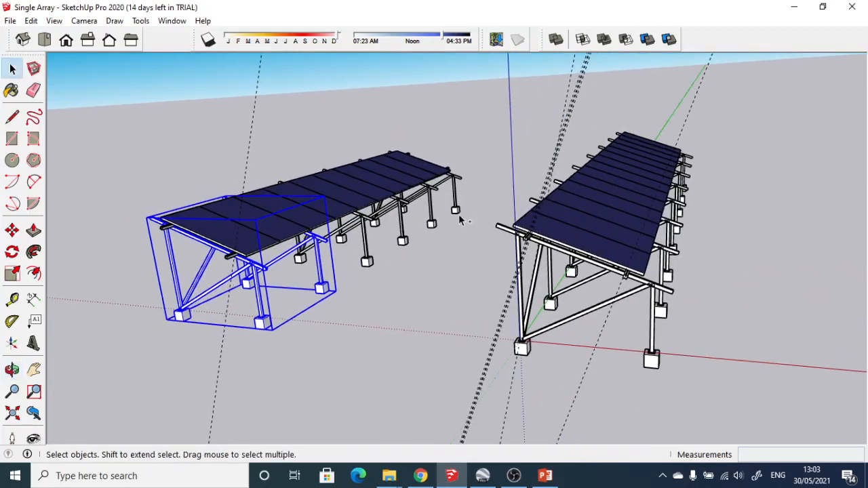
pyautogui.scroll(4, 366, 244)
pyautogui.keyDown('ctrl'); pyautogui.click(366, 252); pyautogui.keyUp('ctrl')
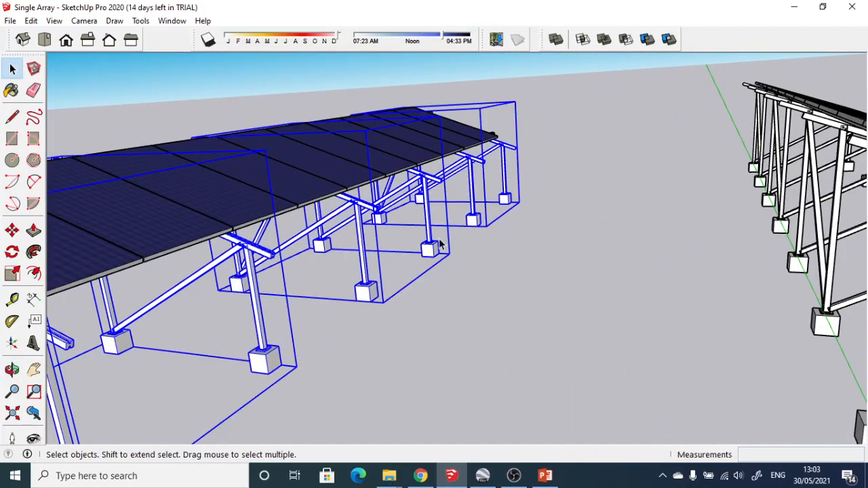
# Add the two long rails beneath the shorter array's panels to the selection.
pyautogui.moveTo(435, 252); pyautogui.dragTo(356, 85, button='middle')
pyautogui.scroll(2, 356, 85)
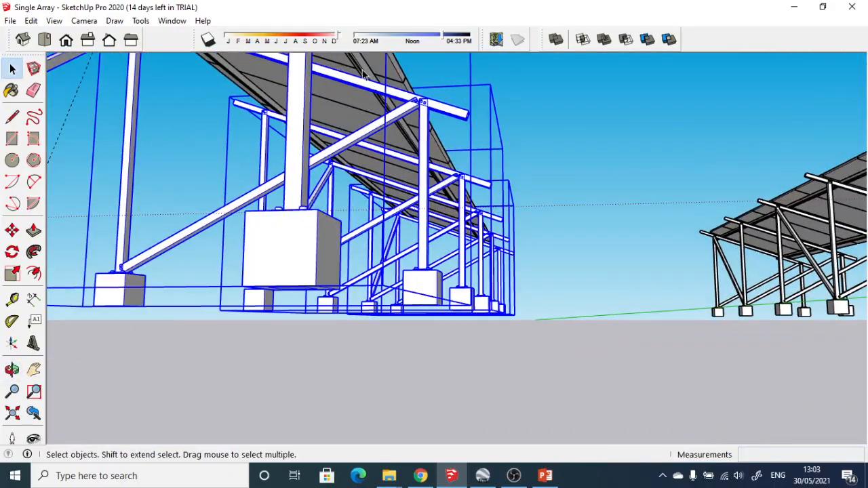
pyautogui.keyDown('ctrl'); pyautogui.click(361, 68); pyautogui.keyUp('ctrl')
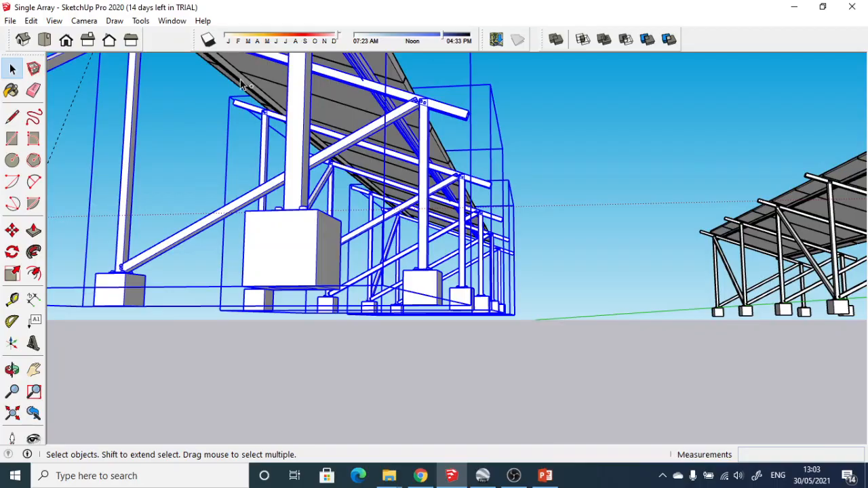
pyautogui.keyDown('ctrl'); pyautogui.click(242, 84); pyautogui.keyUp('ctrl')
# Add all the solar panels of the shorter array to the selection of frames and rails.
pyautogui.scroll(-3, 248, 93)
pyautogui.moveTo(247, 93); pyautogui.dragTo(145, 236, button='middle')
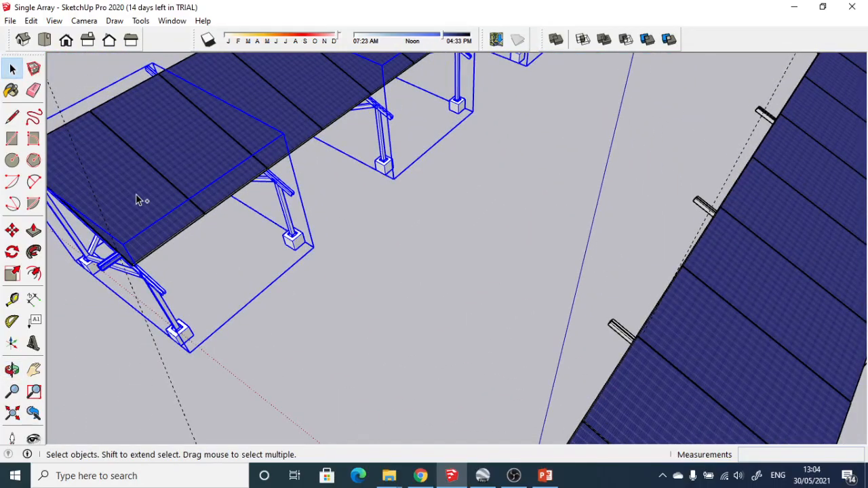
pyautogui.keyDown('ctrl'); pyautogui.click(244, 134); pyautogui.keyUp('ctrl')
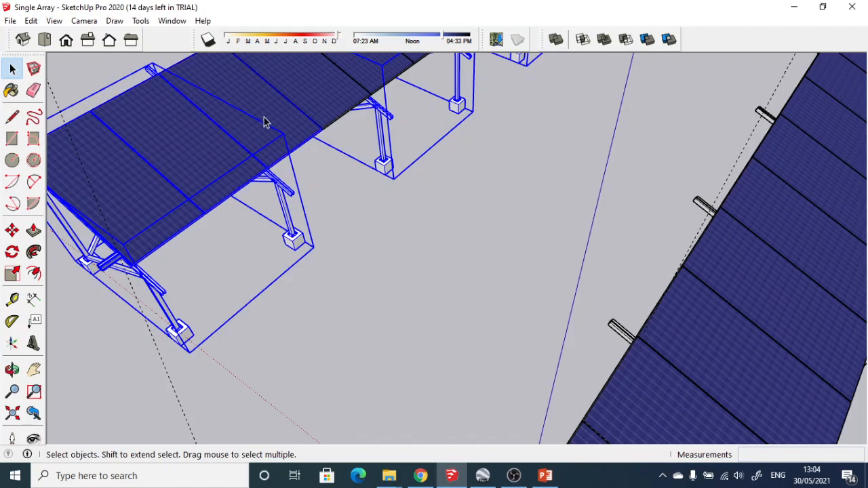
# Add the remaining unselected solar panels along the shorter array to the selection of its frames and rails.
pyautogui.scroll(-5, 264, 123)
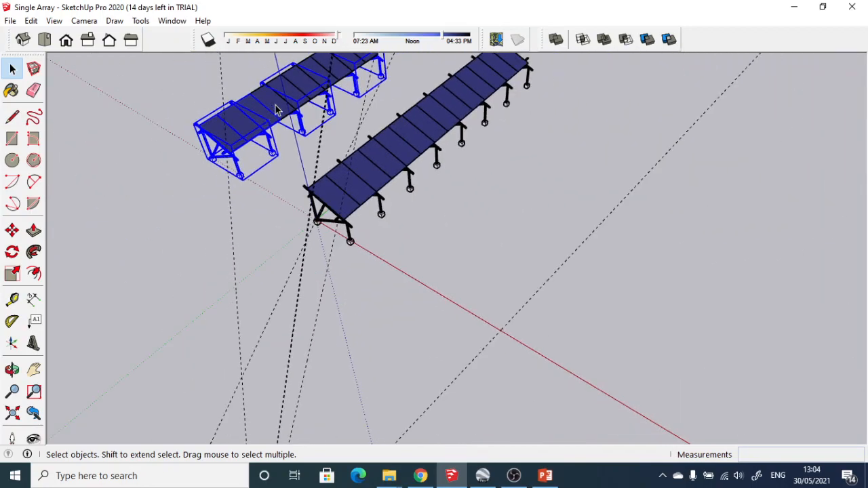
pyautogui.click(35, 374)
pyautogui.moveTo(237, 217); pyautogui.dragTo(202, 323)
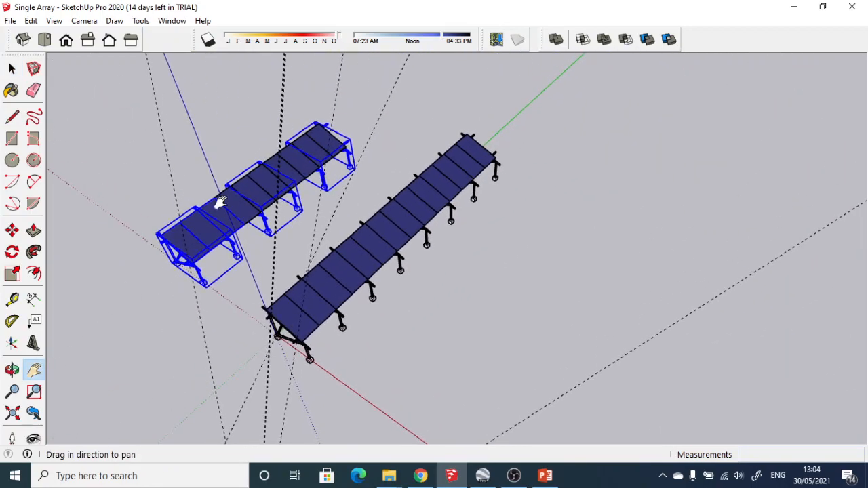
pyautogui.scroll(1, 218, 206)
pyautogui.scroll(2, 218, 206)
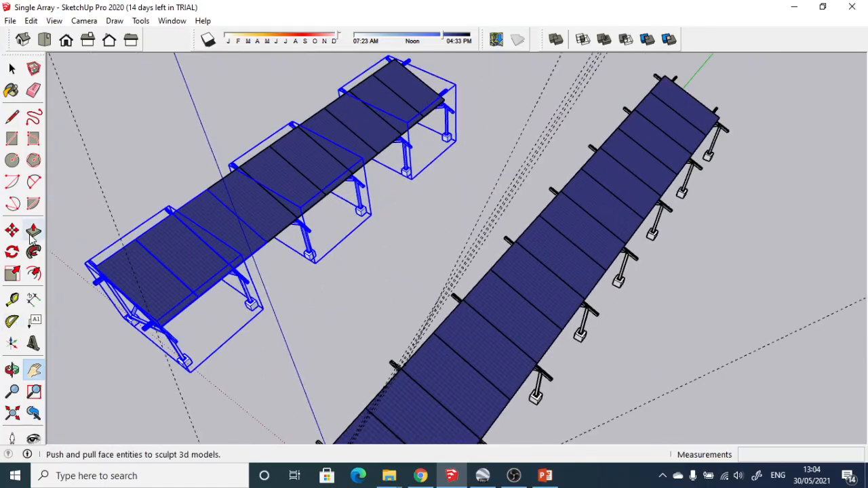
pyautogui.click(11, 69)
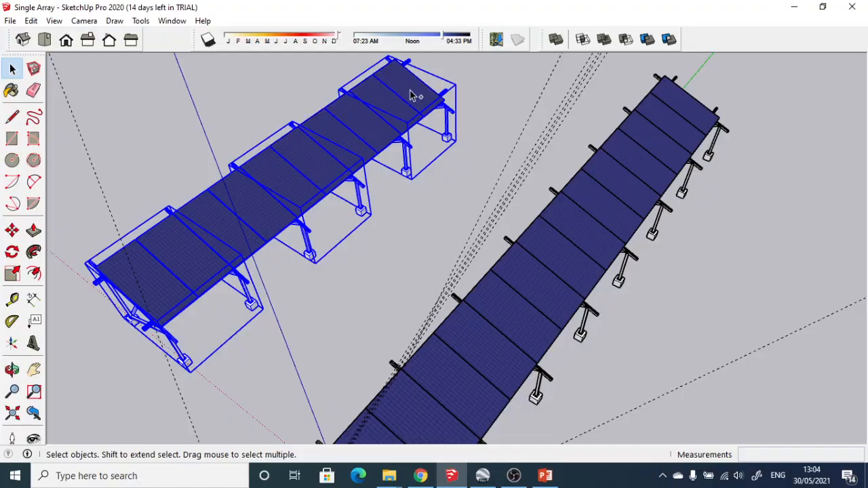
# Examine the shorter array from underneath, the side and the front to check that all its parts are selected.
pyautogui.moveTo(232, 243); pyautogui.dragTo(478, 224, button='middle')
pyautogui.scroll(6, 470, 348)
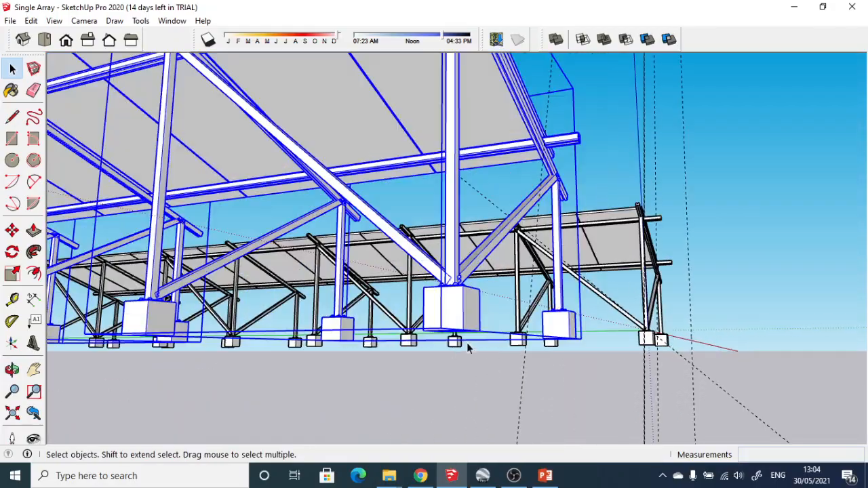
pyautogui.scroll(-5, 384, 317)
pyautogui.moveTo(385, 319); pyautogui.dragTo(665, 258, button='middle')
pyautogui.scroll(4, 391, 324)
pyautogui.moveTo(285, 187); pyautogui.dragTo(357, 196, button='middle')
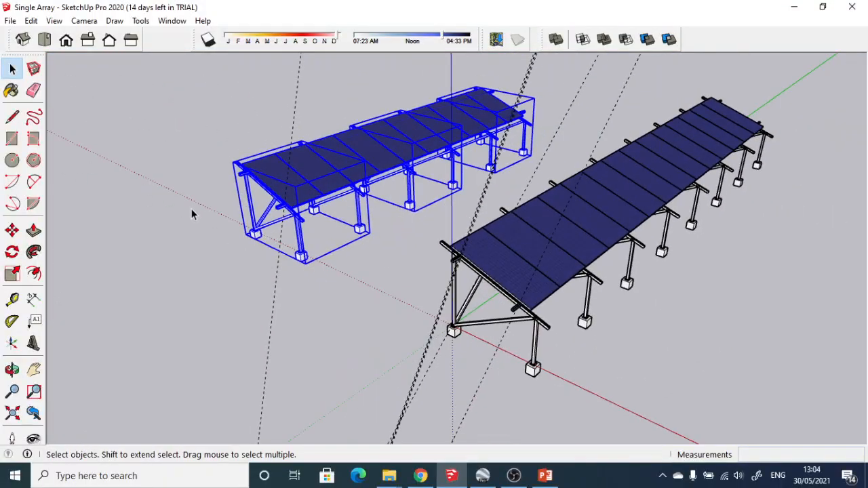
pyautogui.moveTo(192, 213); pyautogui.dragTo(204, 305, button='middle')
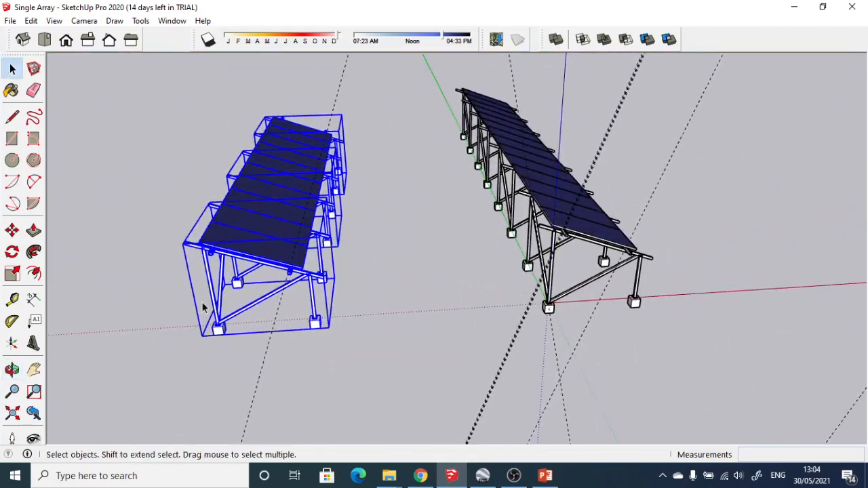
pyautogui.scroll(2, 227, 256)
pyautogui.scroll(2, 240, 234)
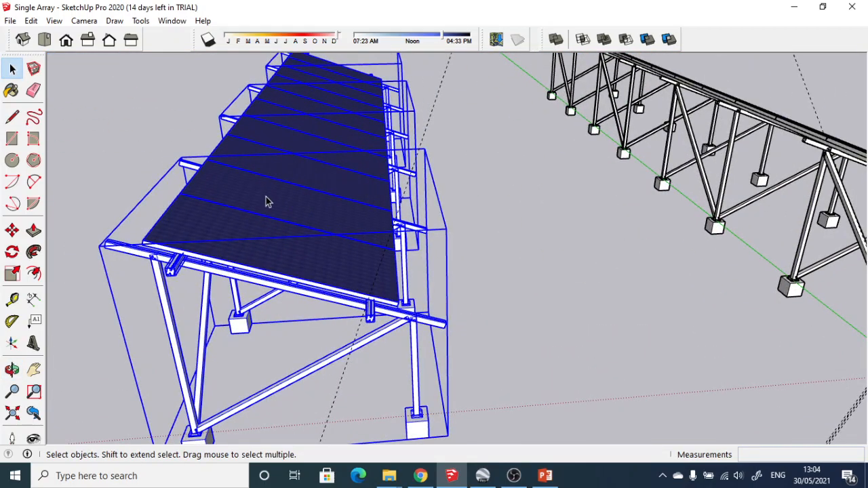
# Make the selected frames, rails and panels of the shorter array into one group and clear the selection.
pyautogui.rightClick(266, 201)
pyautogui.click(328, 325)
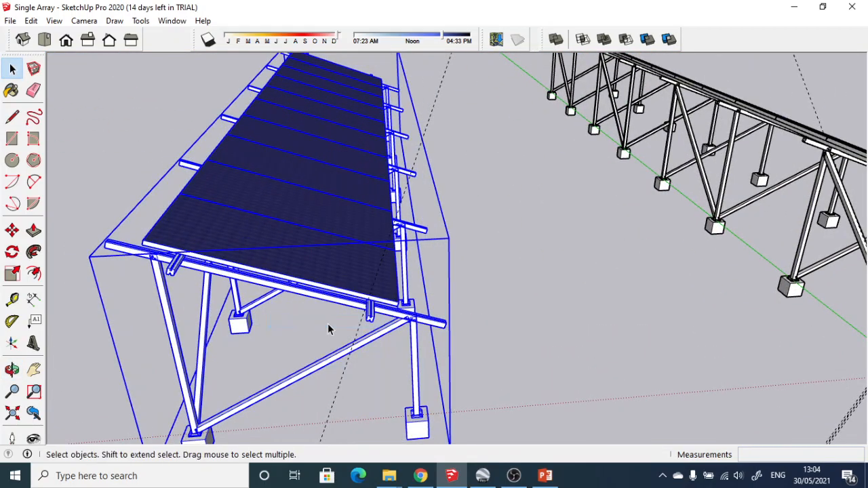
pyautogui.scroll(-6, 328, 326)
pyautogui.moveTo(387, 338); pyautogui.dragTo(326, 308, button='middle')
pyautogui.click(329, 227)
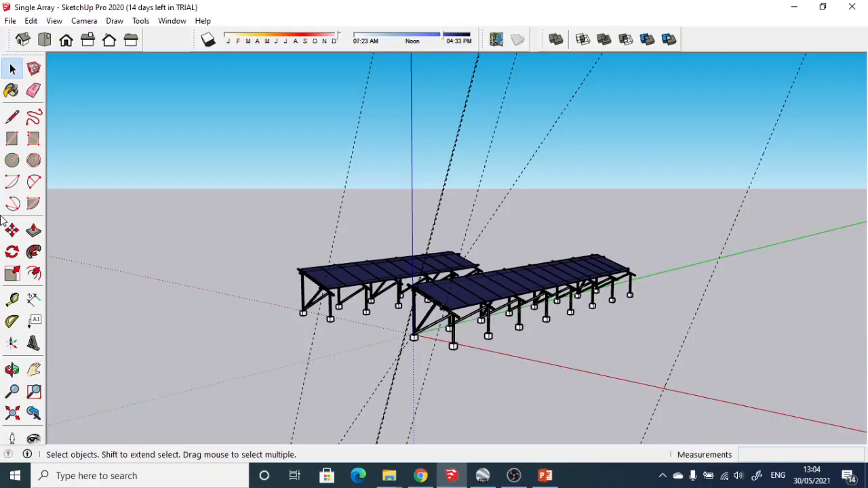
# Select the longer array and the shorter array in turn to check that each is a single group, and clear the selection.
pyautogui.scroll(2, 445, 268)
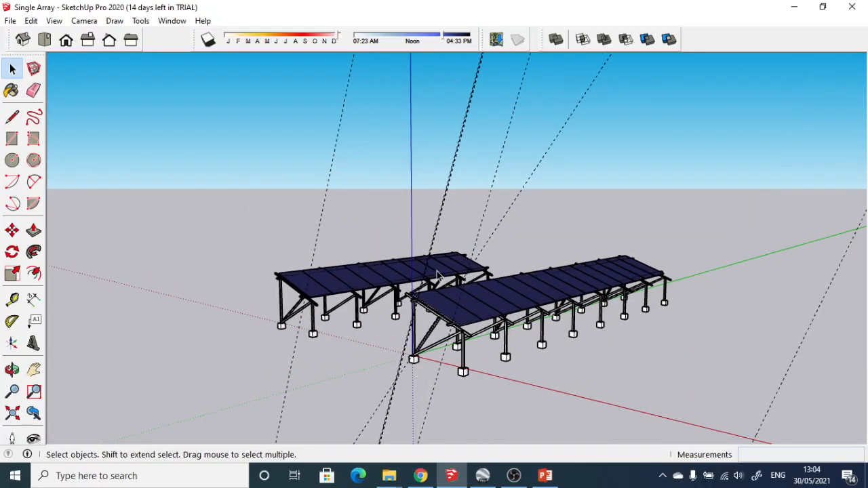
pyautogui.click(468, 322)
pyautogui.moveTo(468, 322); pyautogui.dragTo(296, 434, button='middle')
pyautogui.moveTo(285, 181); pyautogui.dragTo(354, 302, button='middle')
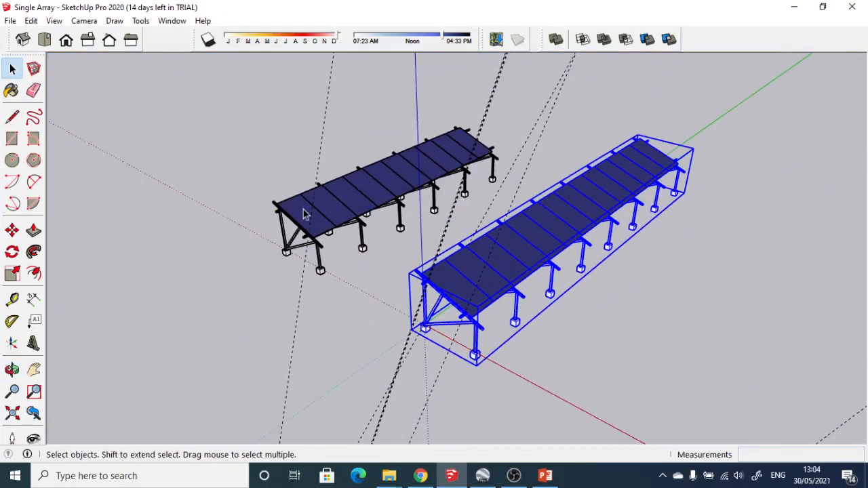
pyautogui.click(339, 217)
pyautogui.moveTo(340, 217); pyautogui.dragTo(593, 286, button='middle')
pyautogui.scroll(3, 541, 206)
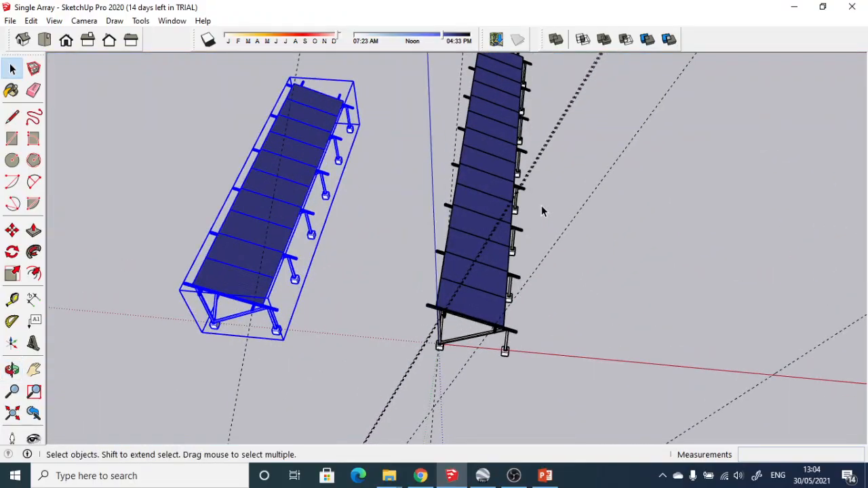
pyautogui.scroll(-3, 543, 200)
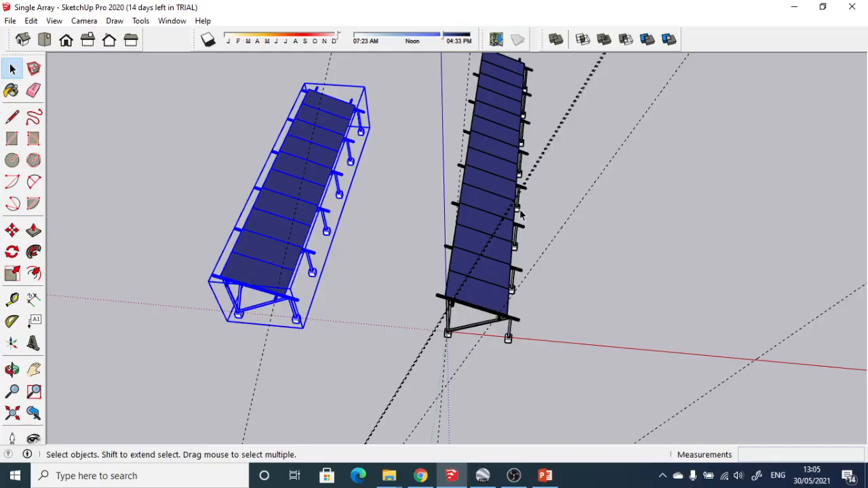
pyautogui.moveTo(519, 209); pyautogui.dragTo(504, 152, button='middle')
pyautogui.click(607, 265)
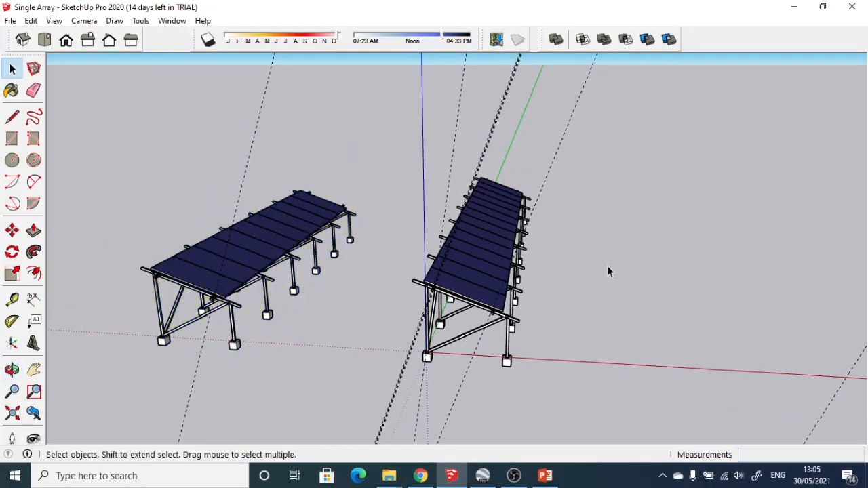
pyautogui.moveTo(607, 265); pyautogui.dragTo(575, 286, button='middle')
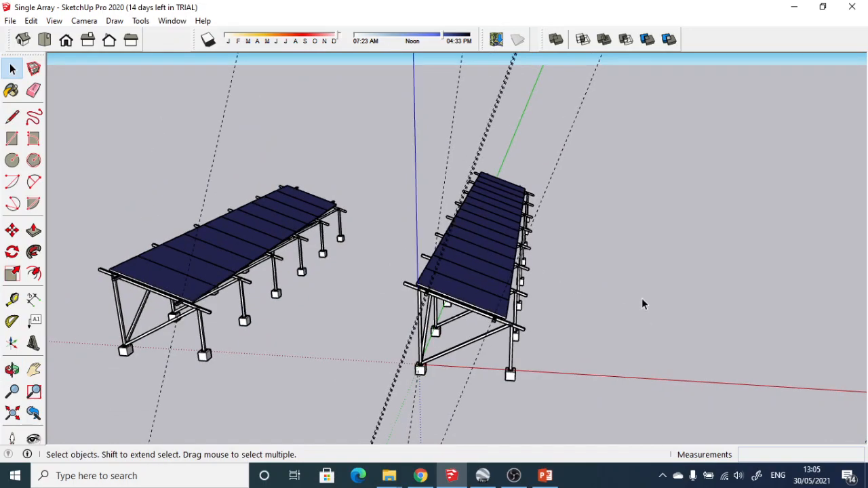